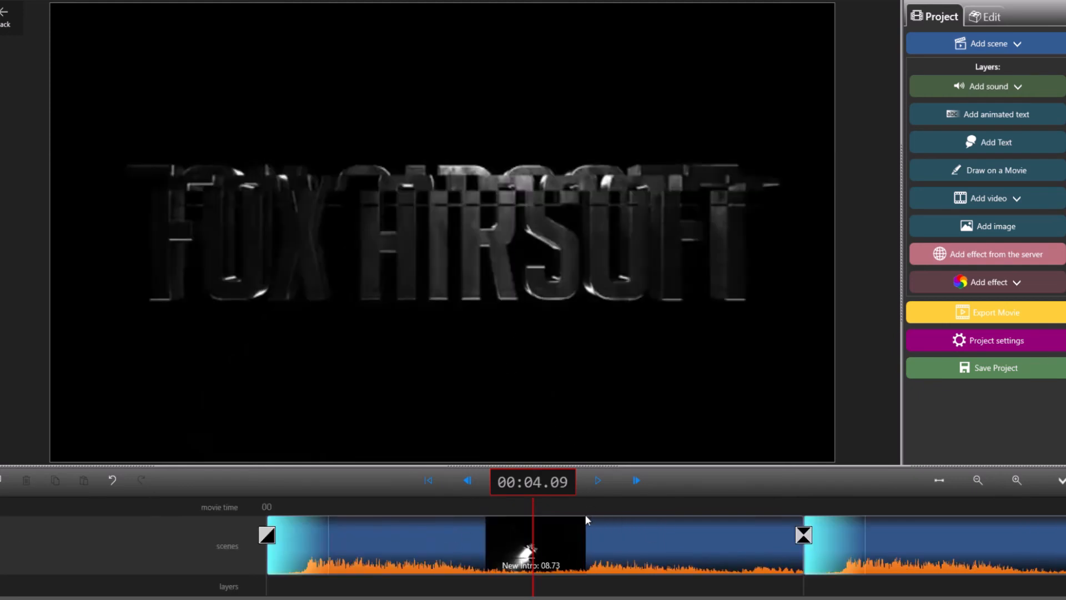
# Step: Split the intro scene at 00:04.09 and check that each half can be selected separately
pyautogui.click(580, 545)
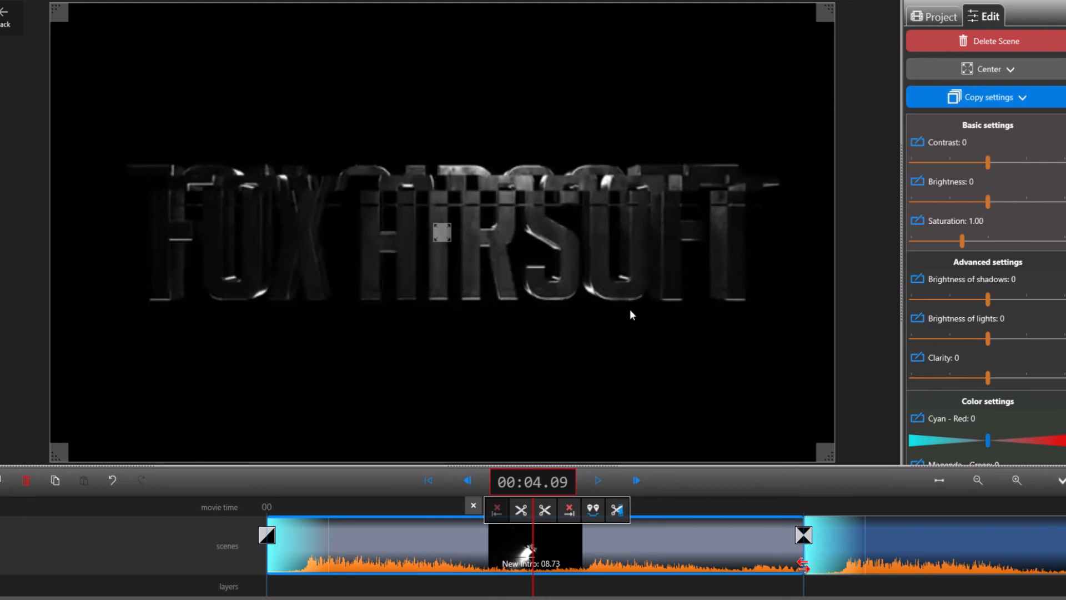
pyautogui.press('s')
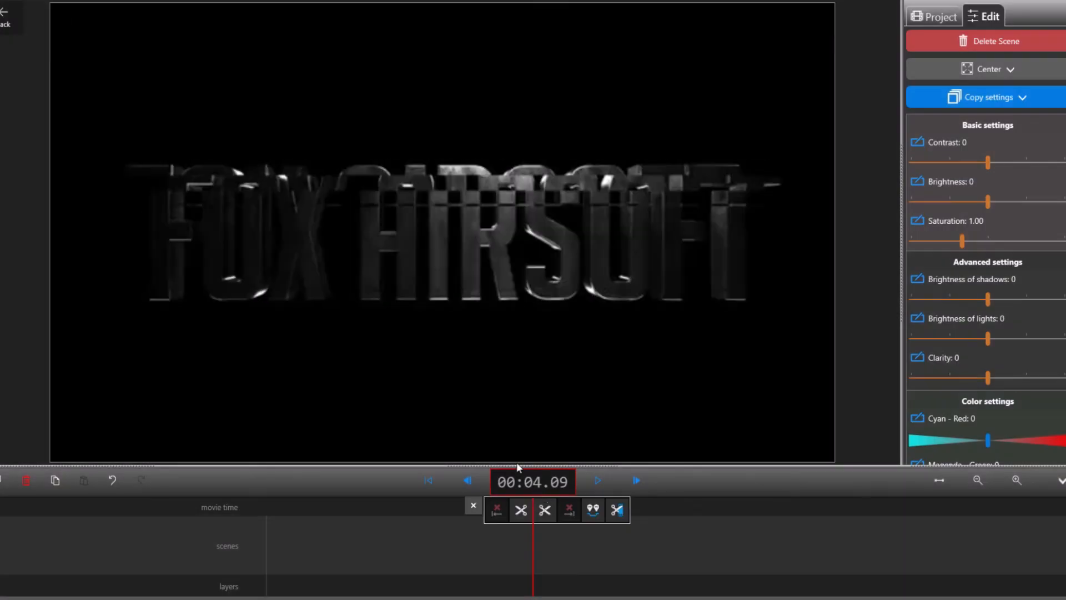
pyautogui.click(439, 542)
pyautogui.click(615, 552)
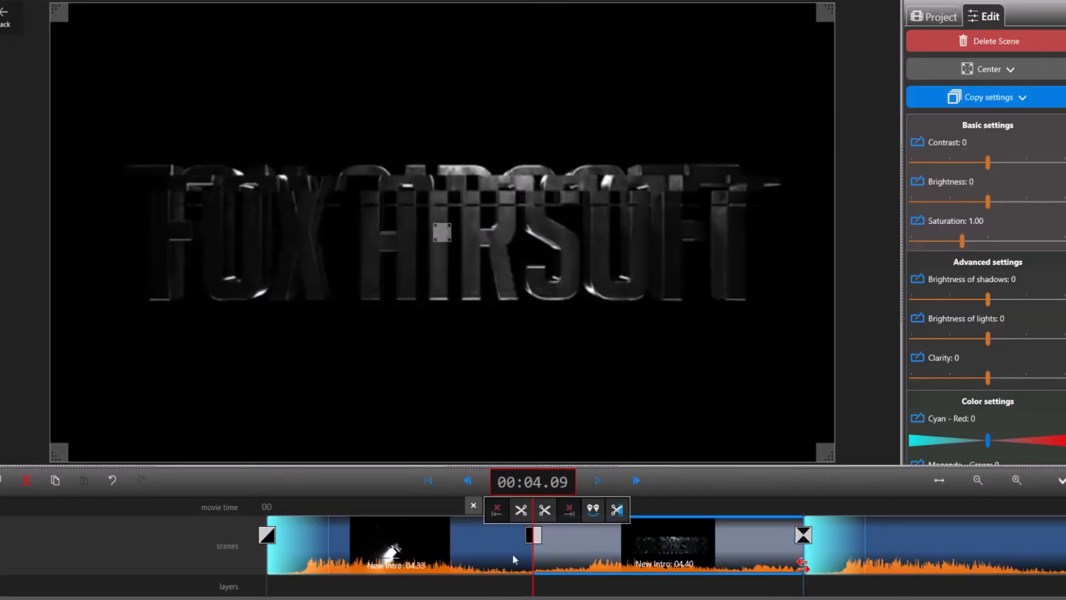
pyautogui.click(493, 554)
pyautogui.click(656, 563)
# Step: Insert an empty scene at the cut between the two intro parts
pyautogui.moveTo(393, 507); pyautogui.dragTo(439, 518)
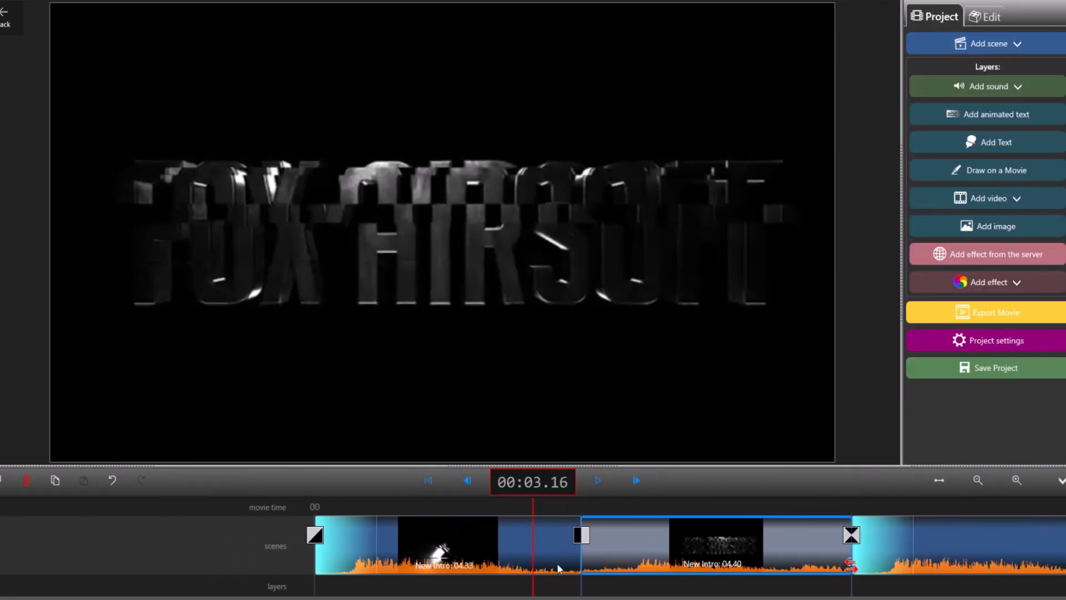
pyautogui.moveTo(678, 510); pyautogui.dragTo(605, 505)
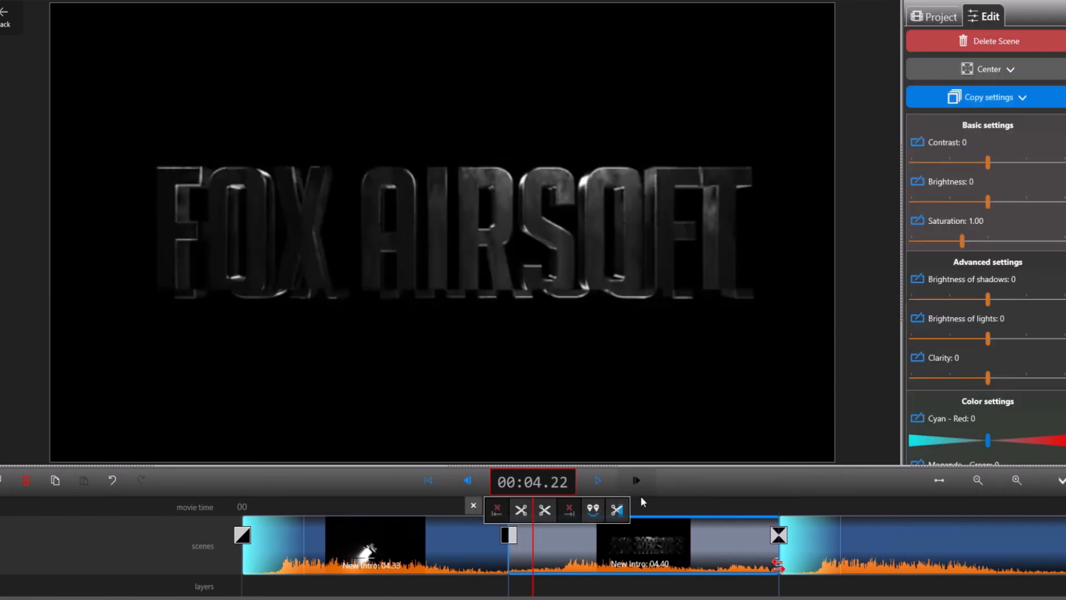
pyautogui.moveTo(672, 508); pyautogui.dragTo(705, 511)
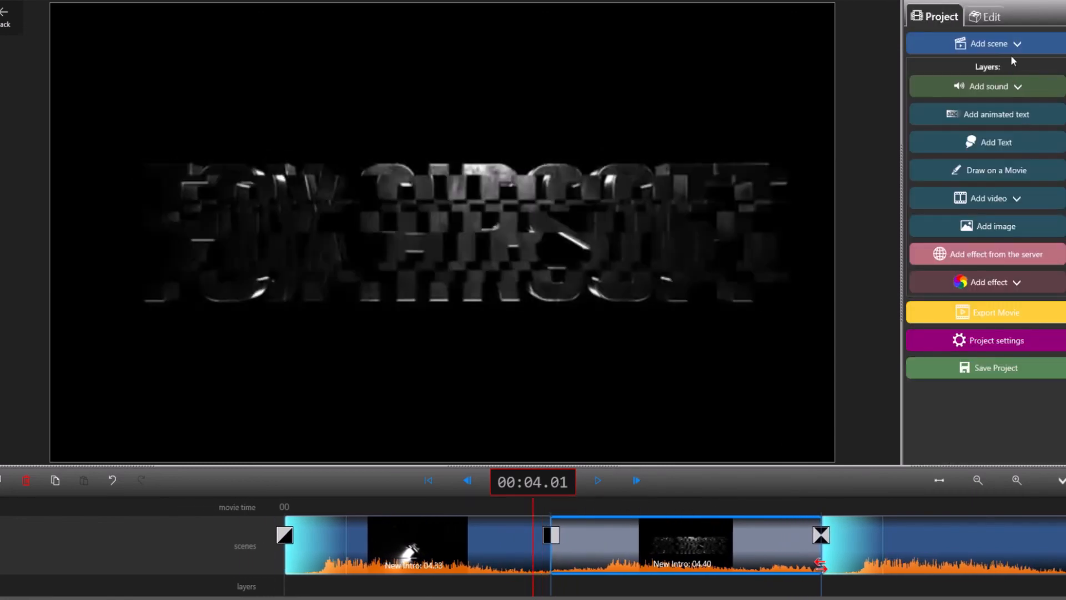
pyautogui.click(982, 43)
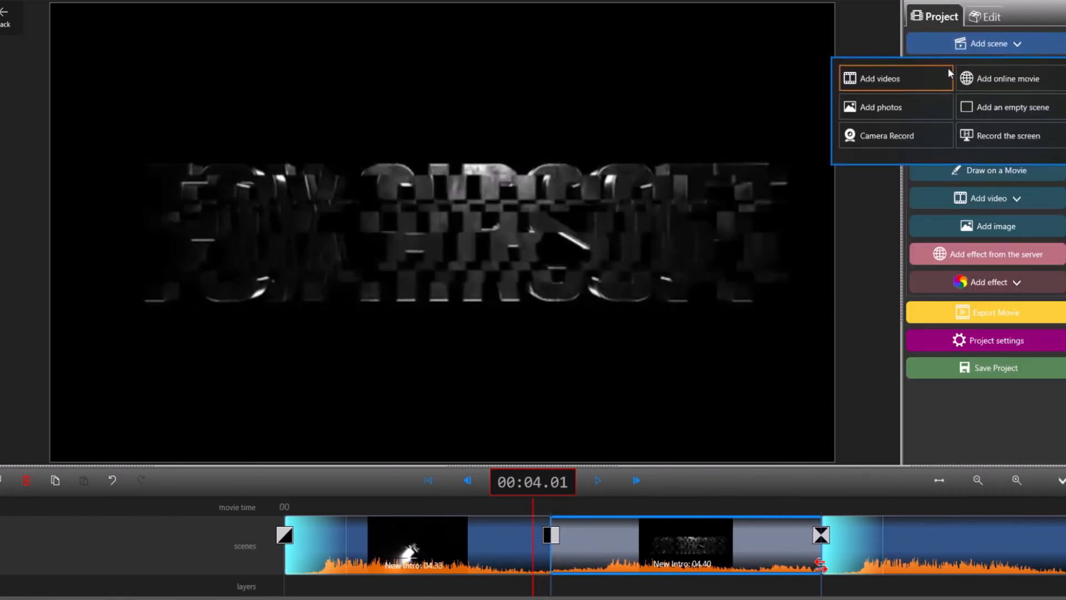
pyautogui.click(1008, 106)
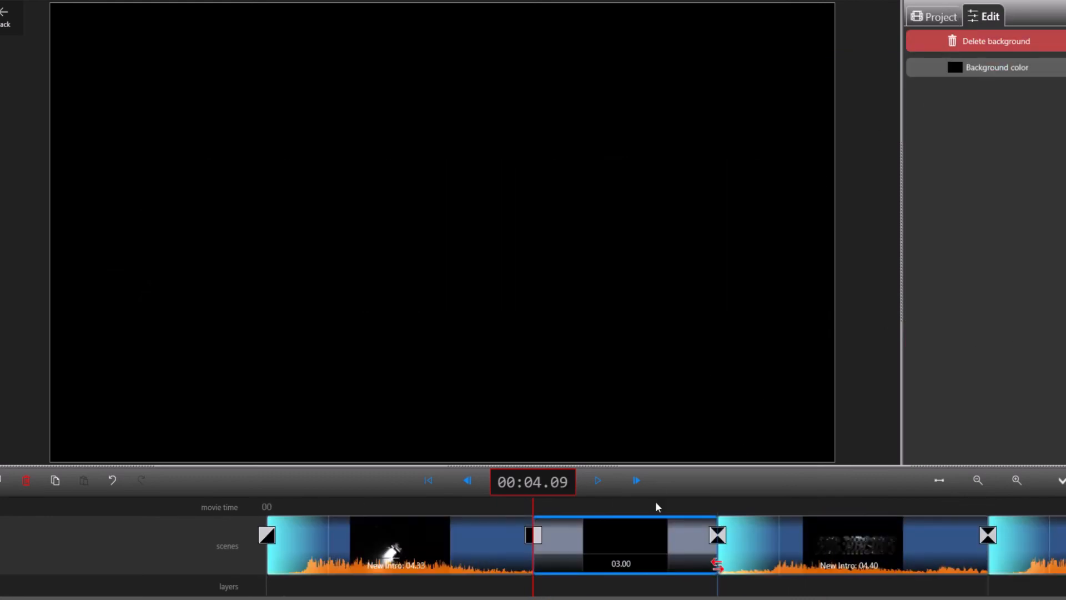
# Step: Delete the empty scene from between the two intro parts and select the first part
pyautogui.moveTo(658, 507); pyautogui.dragTo(571, 565)
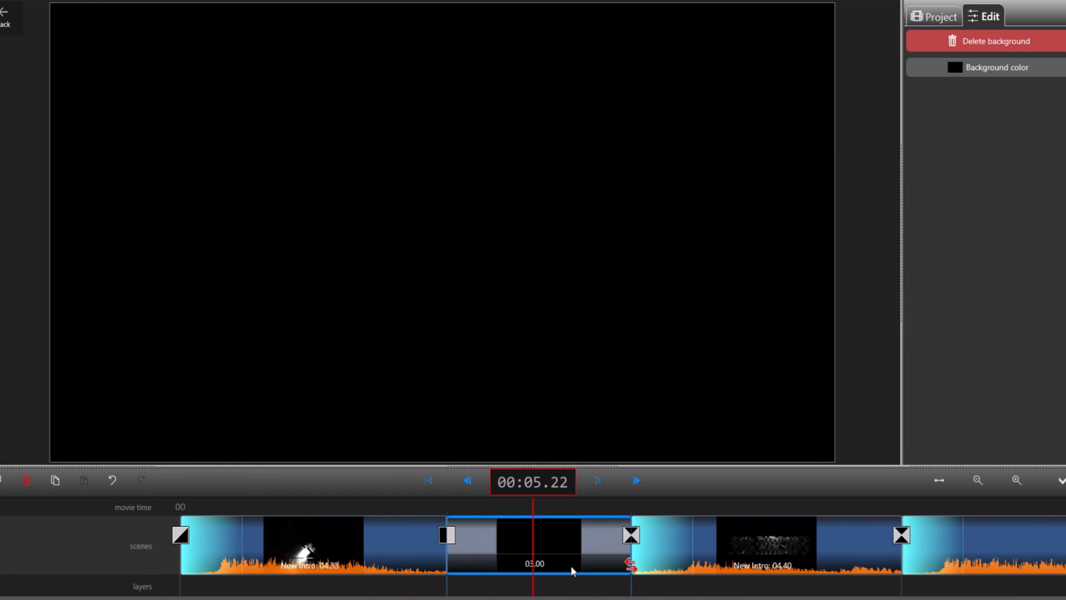
pyautogui.click(954, 44)
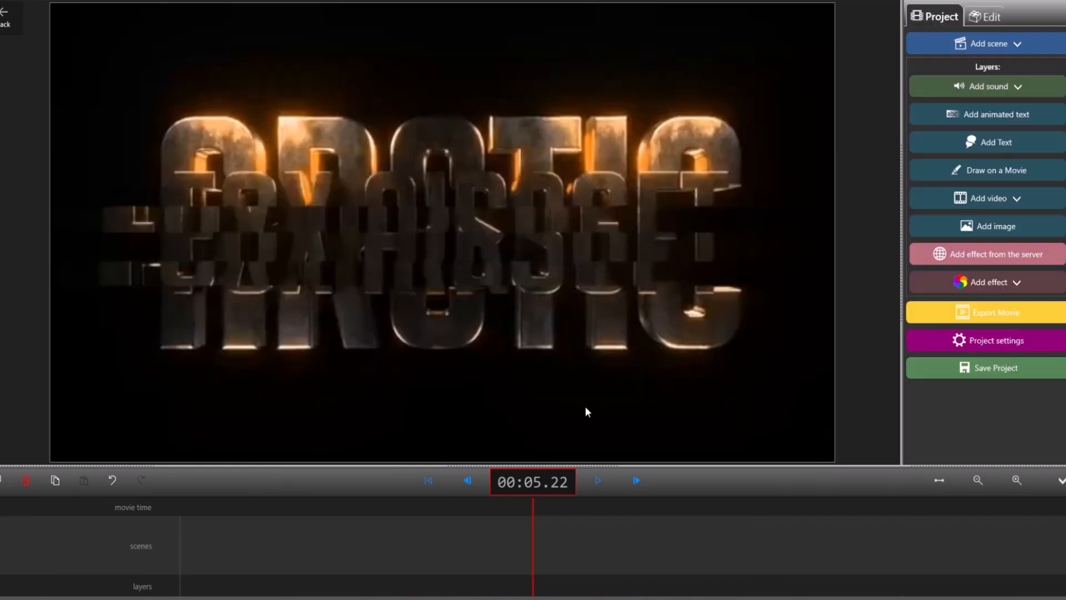
pyautogui.click(414, 528)
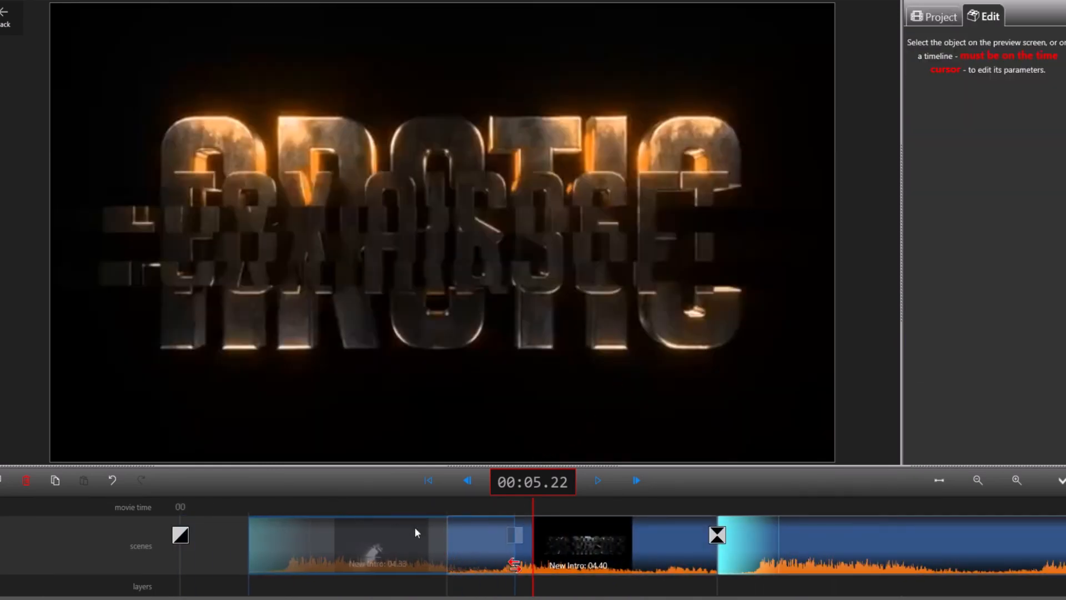
# Step: Trim the second intro part so it ends at 00:07.00
pyautogui.moveTo(648, 504); pyautogui.dragTo(566, 521)
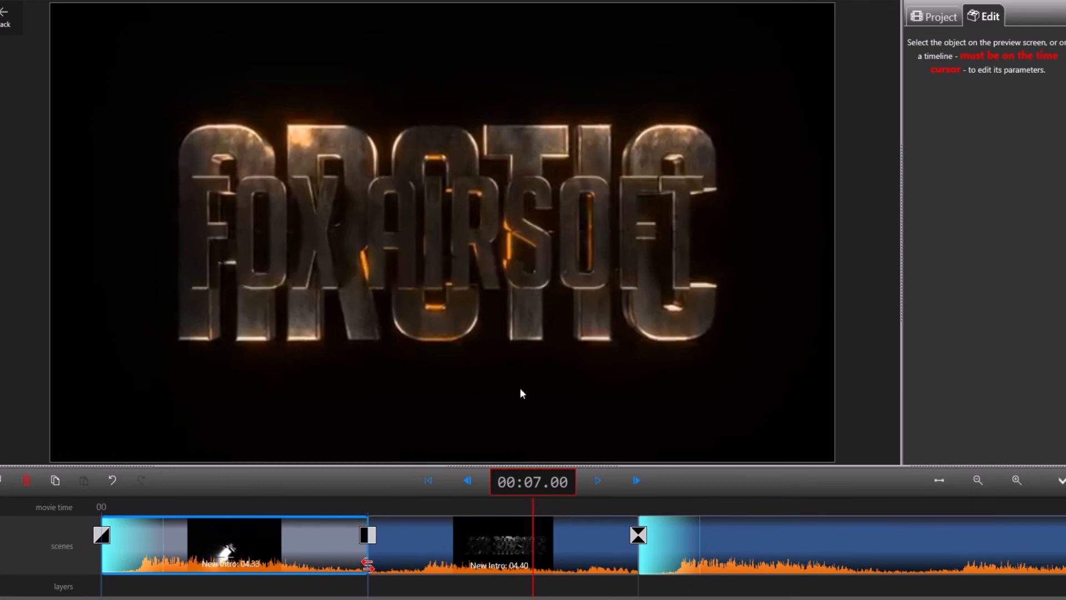
pyautogui.click(592, 566)
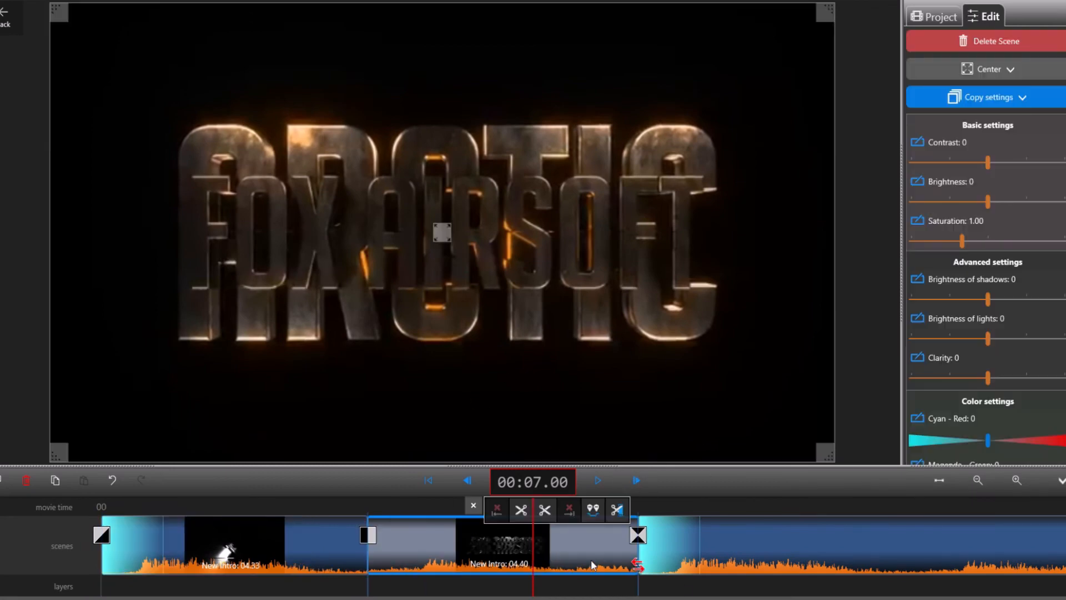
pyautogui.click(545, 511)
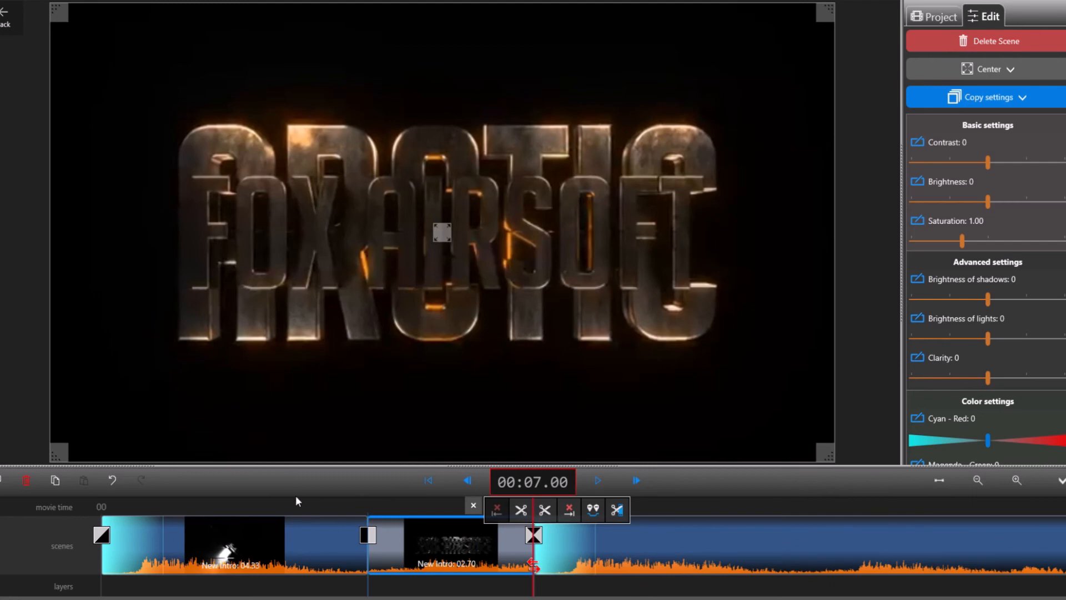
# Step: Try trimming the start of the first intro part at 00:00.16 and again further in, and restore the removed footage
pyautogui.moveTo(295, 495); pyautogui.dragTo(689, 505)
pyautogui.click(678, 524)
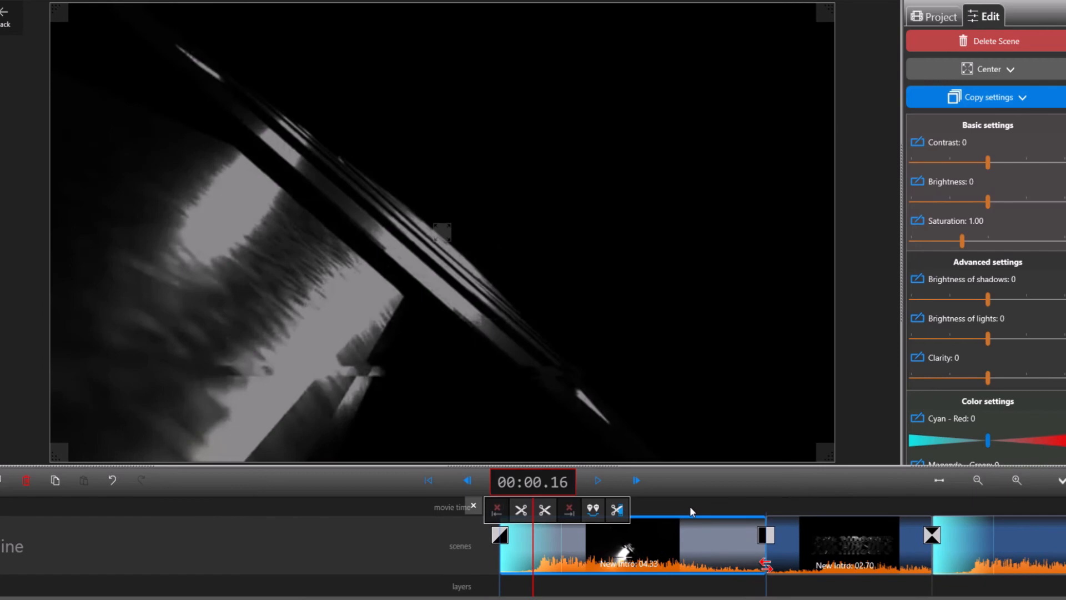
pyautogui.click(521, 511)
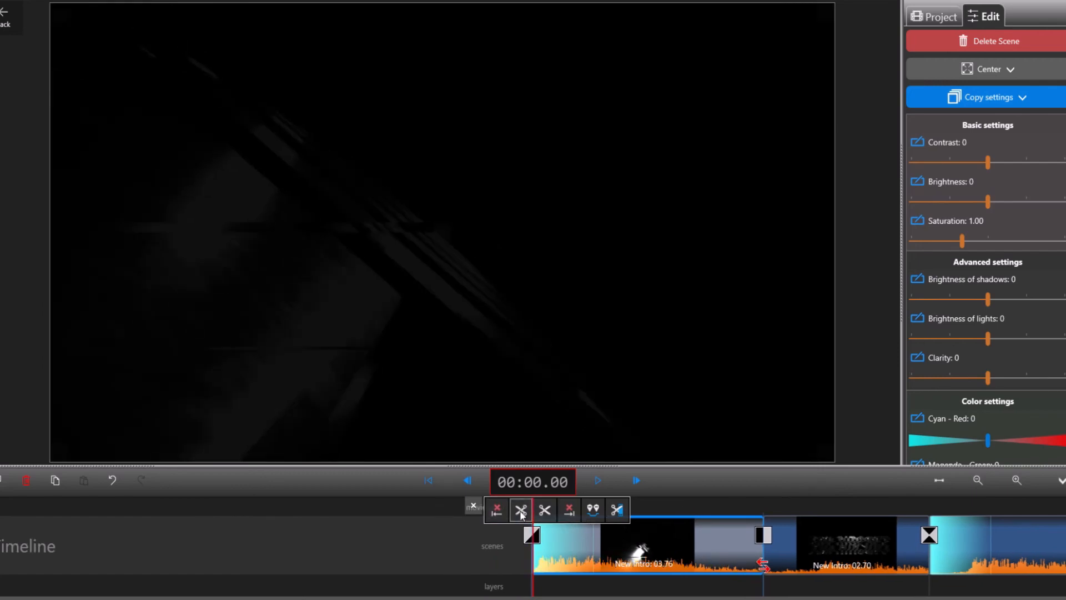
pyautogui.moveTo(700, 508); pyautogui.dragTo(523, 513)
pyautogui.click(521, 511)
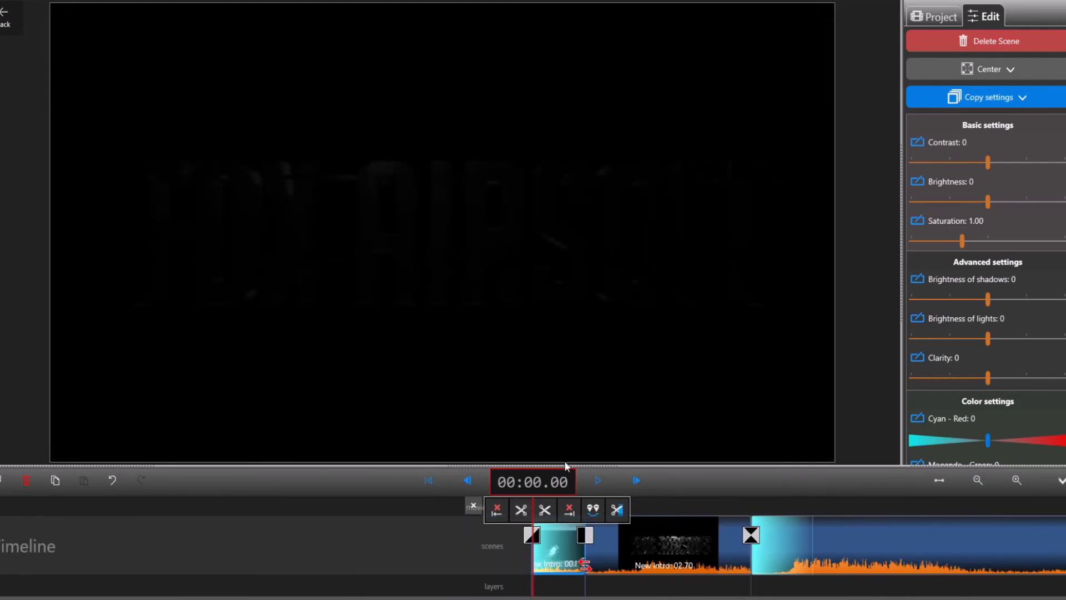
pyautogui.click(496, 512)
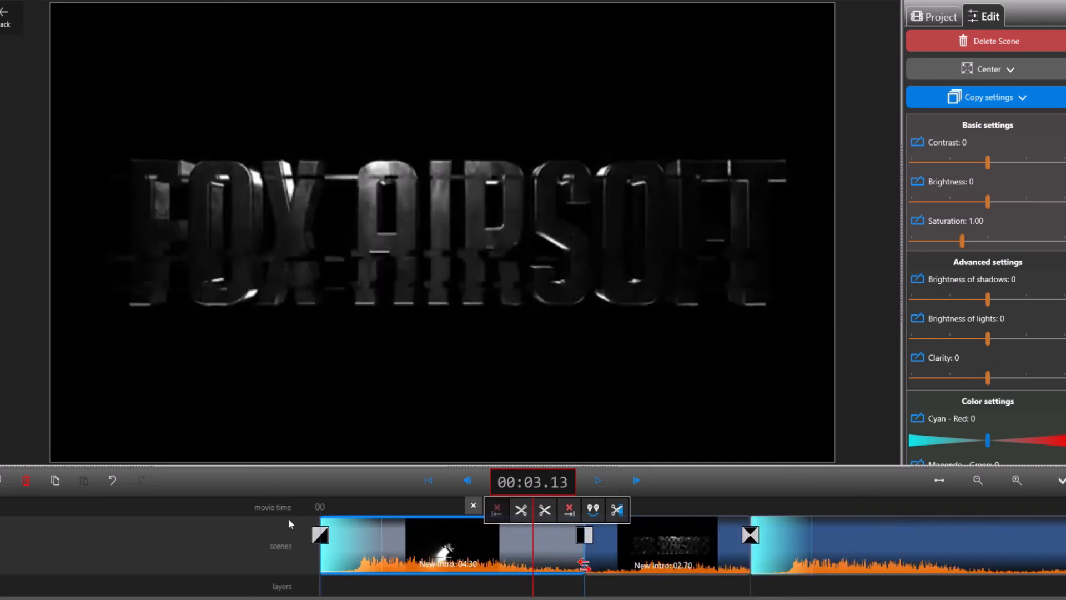
# Step: Cut off about the first two seconds of the first intro part, and restore them
pyautogui.click(384, 502)
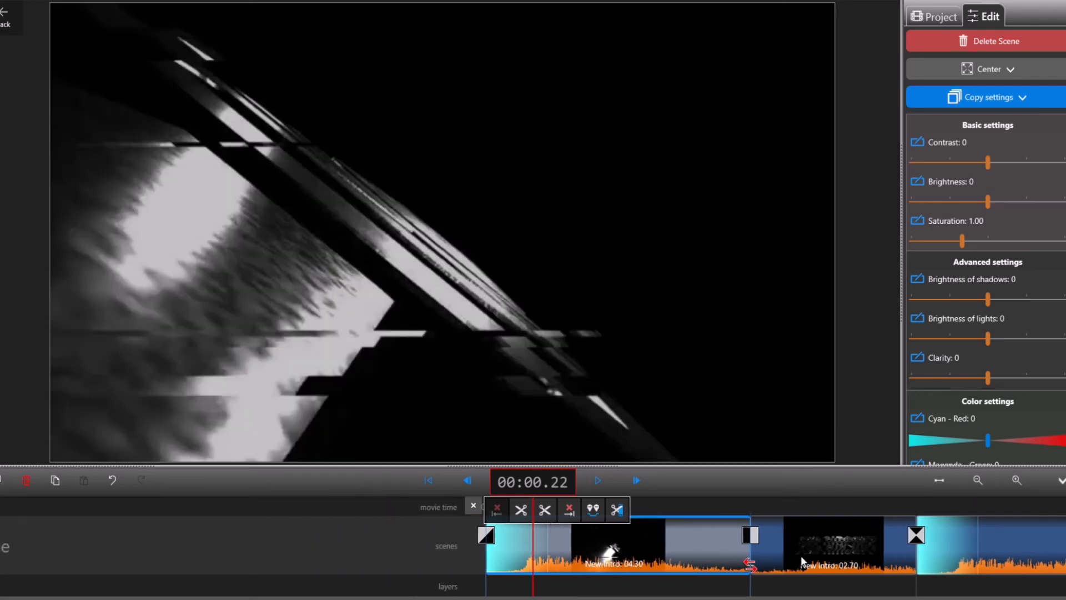
pyautogui.moveTo(702, 505); pyautogui.dragTo(630, 528)
pyautogui.click(521, 510)
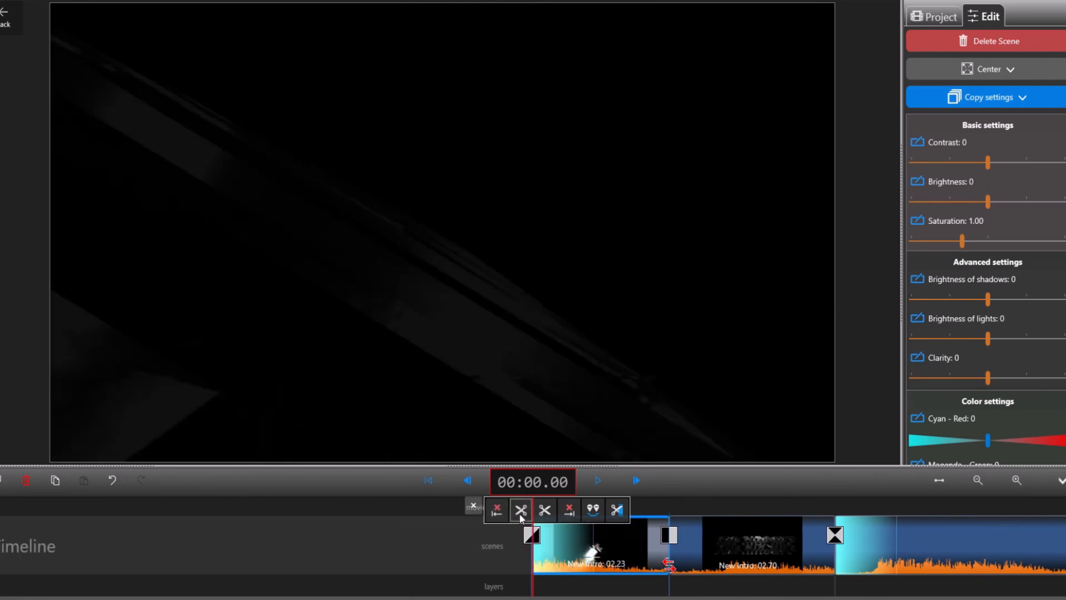
pyautogui.click(497, 512)
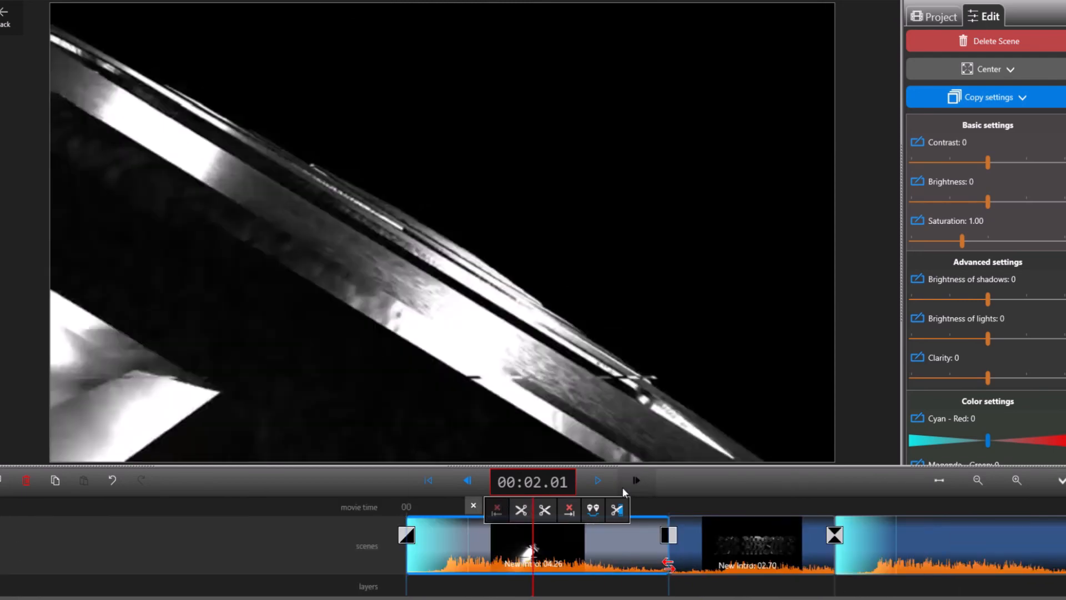
# Step: Set the brightness of the first intro part to 81
pyautogui.moveTo(734, 505); pyautogui.dragTo(702, 529)
pyautogui.click(596, 519)
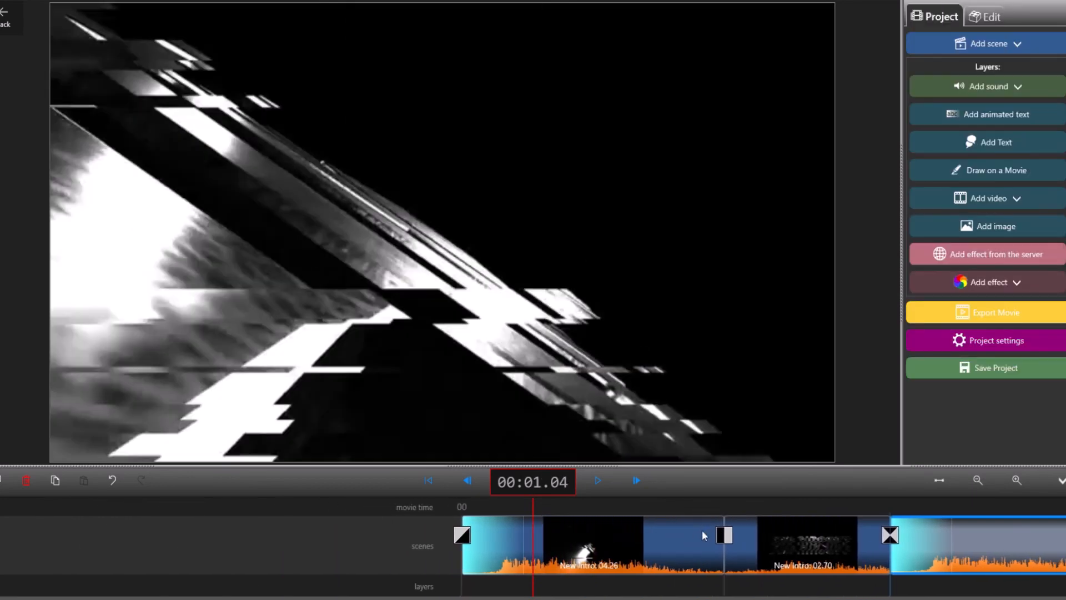
pyautogui.click(597, 547)
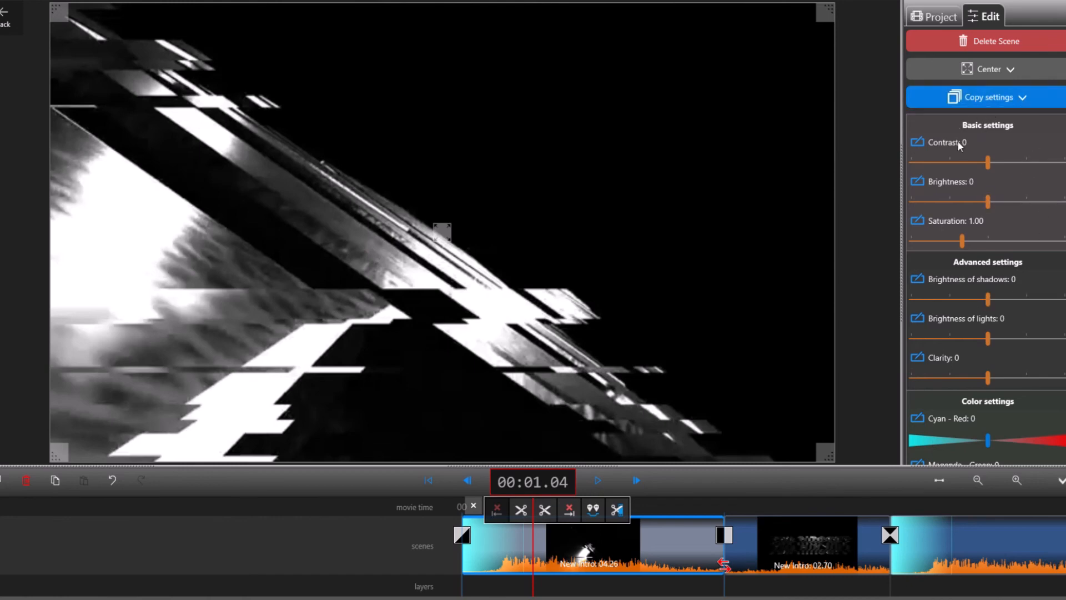
pyautogui.scroll(-5, 965, 304)
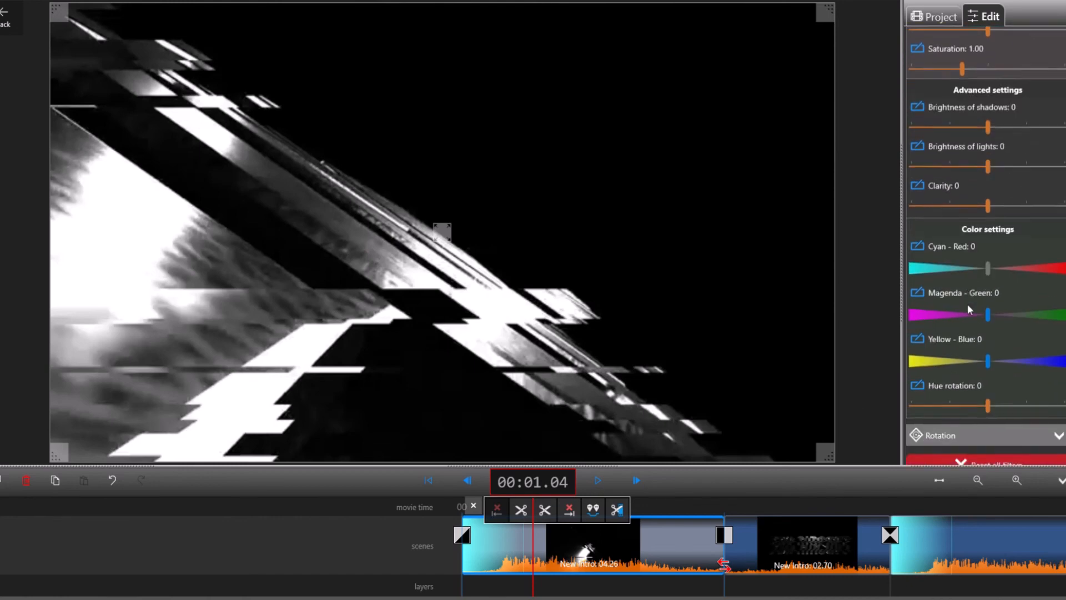
pyautogui.scroll(5, 982, 368)
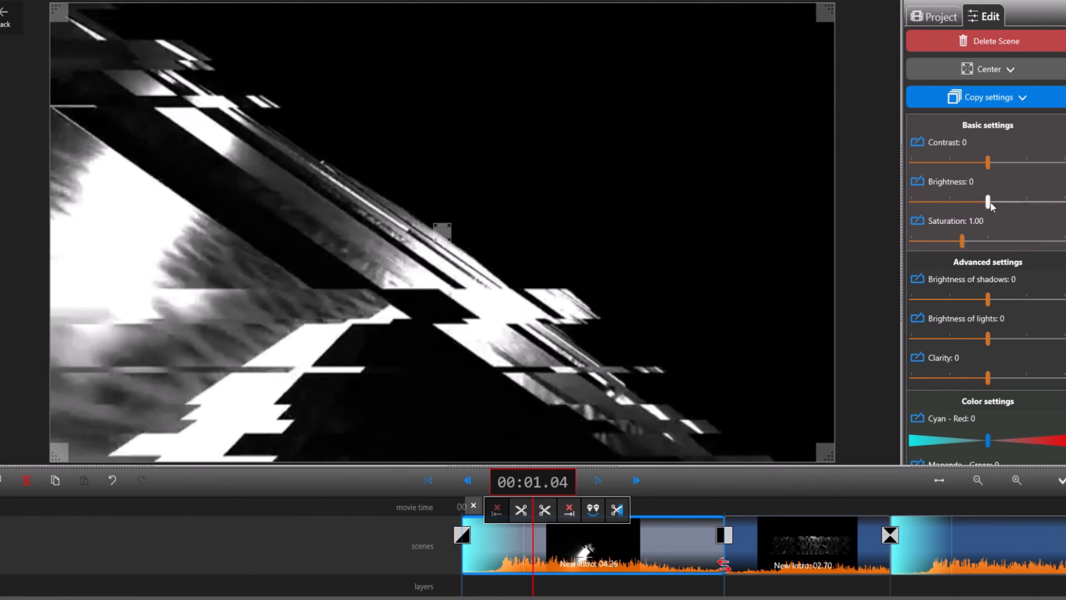
pyautogui.moveTo(988, 204); pyautogui.dragTo(1050, 207)
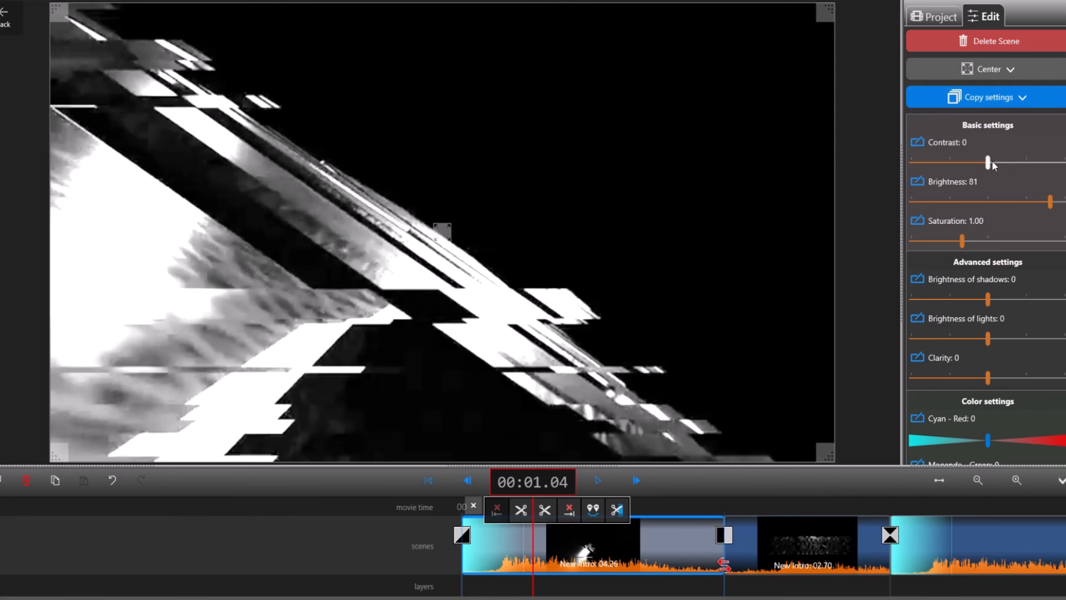
# Step: Try the first intro part's contrast at 100, lower it to 1, and set its saturation to 1.38
pyautogui.moveTo(992, 163); pyautogui.dragTo(1063, 162)
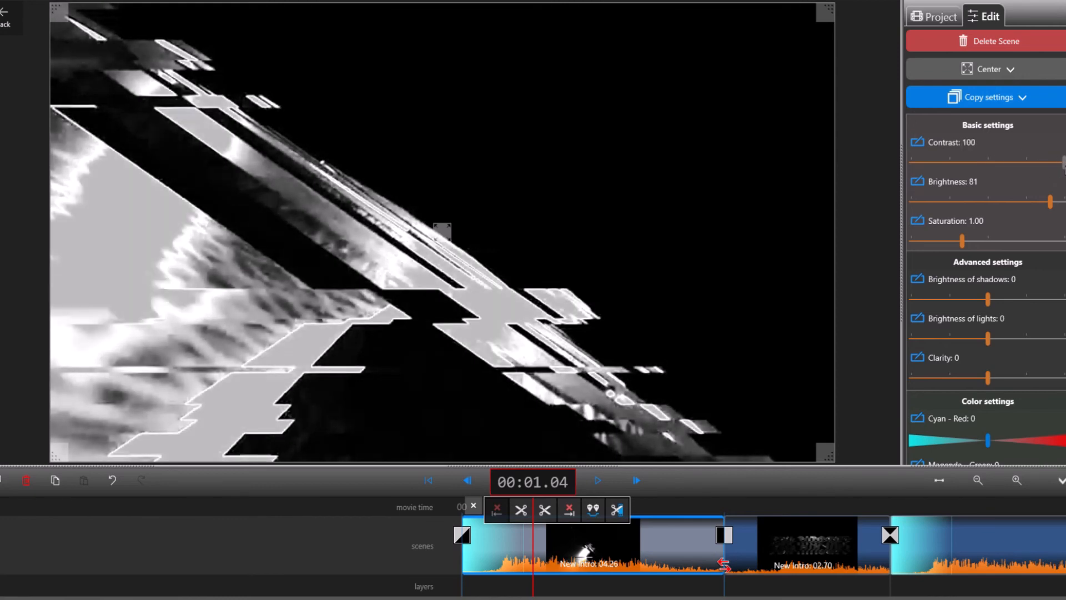
pyautogui.moveTo(1063, 162); pyautogui.dragTo(990, 165)
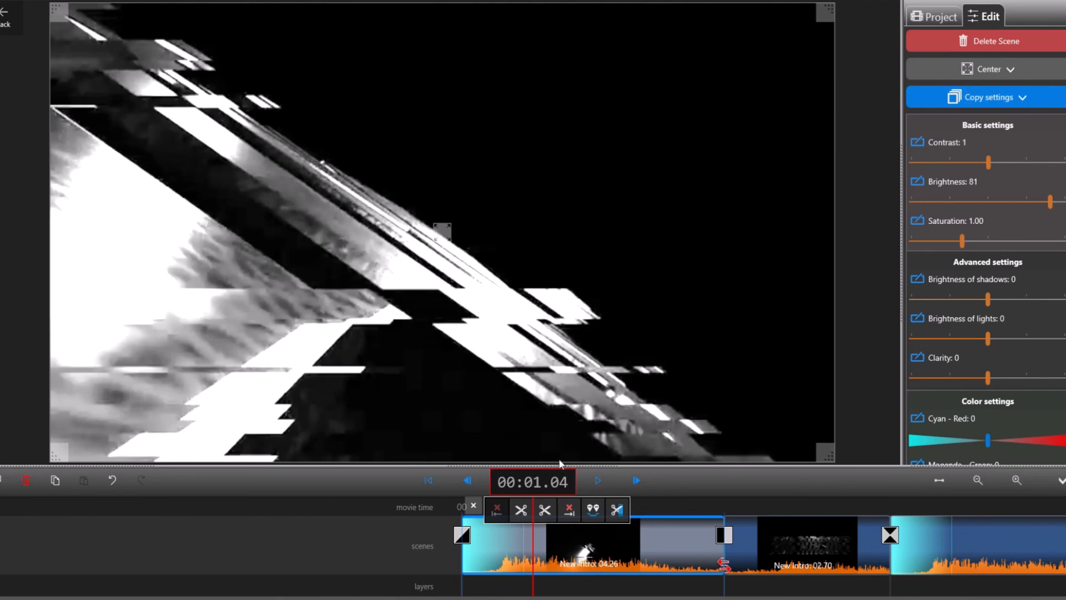
pyautogui.moveTo(963, 241)
pyautogui.mouseDown()
pyautogui.moveTo(991, 241)
pyautogui.moveTo(982, 241)
pyautogui.mouseUp()
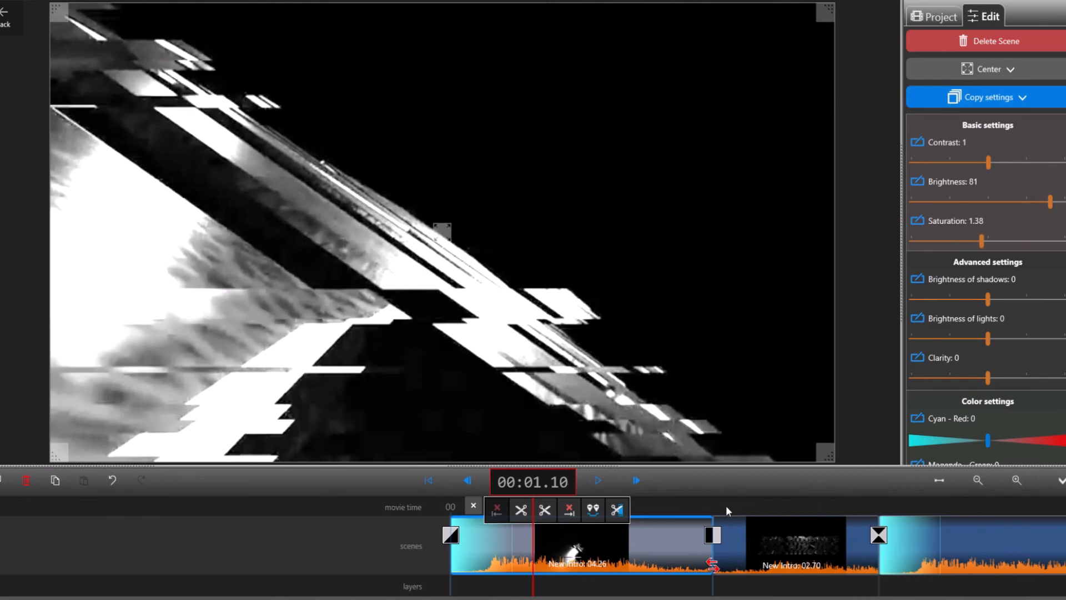
# Step: Select the main footage scene at 00:22.21, preview saturation 3.00, and settle on a saturation of 1.39
pyautogui.click(713, 506)
pyautogui.moveTo(746, 512); pyautogui.dragTo(371, 526)
pyautogui.moveTo(830, 512); pyautogui.dragTo(384, 515)
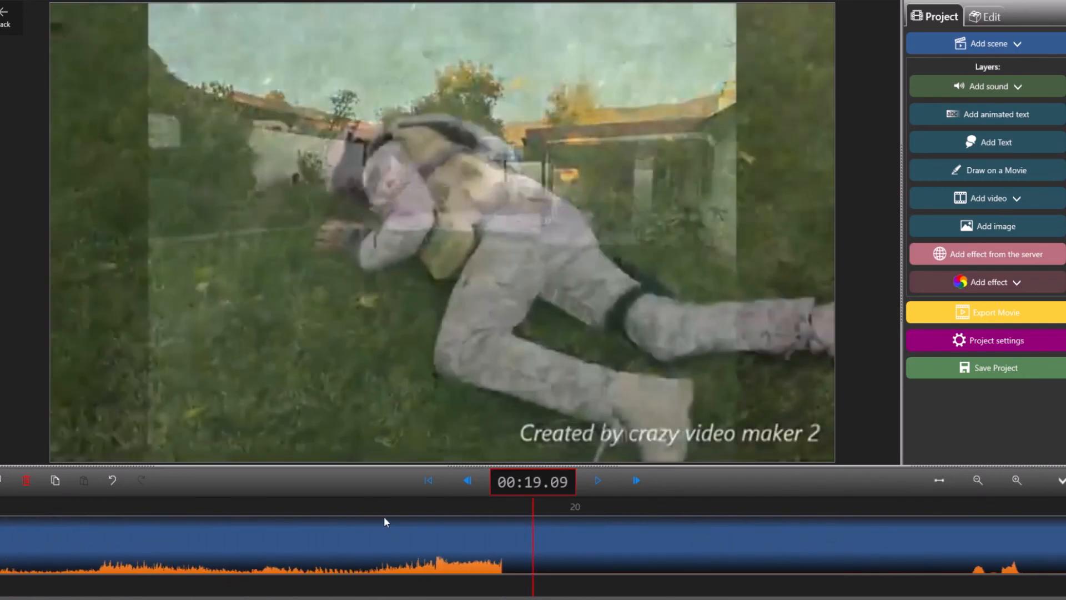
pyautogui.moveTo(505, 504); pyautogui.dragTo(298, 505)
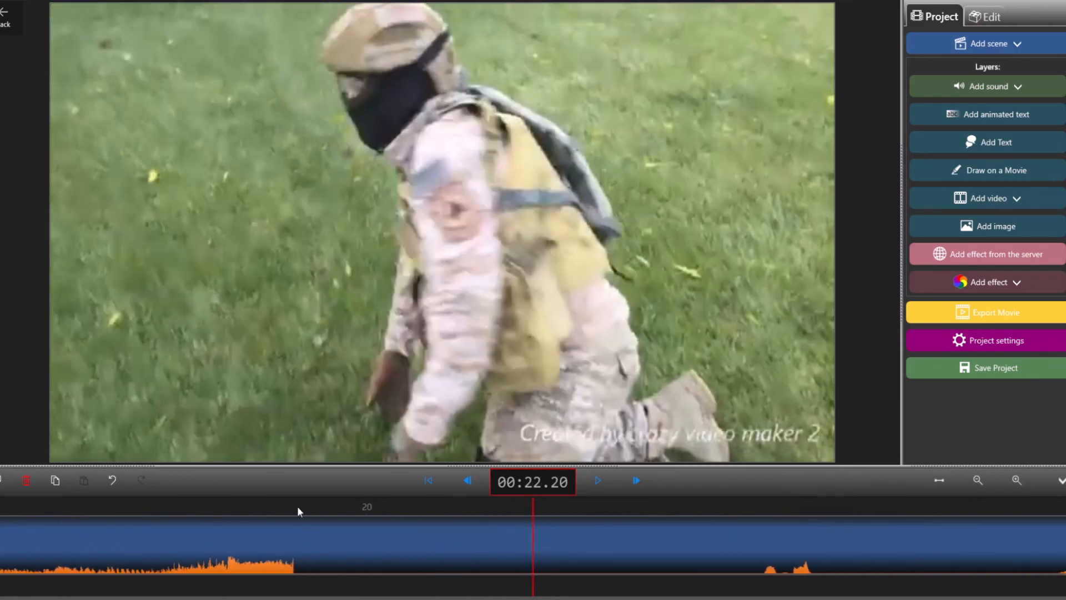
pyautogui.click(659, 564)
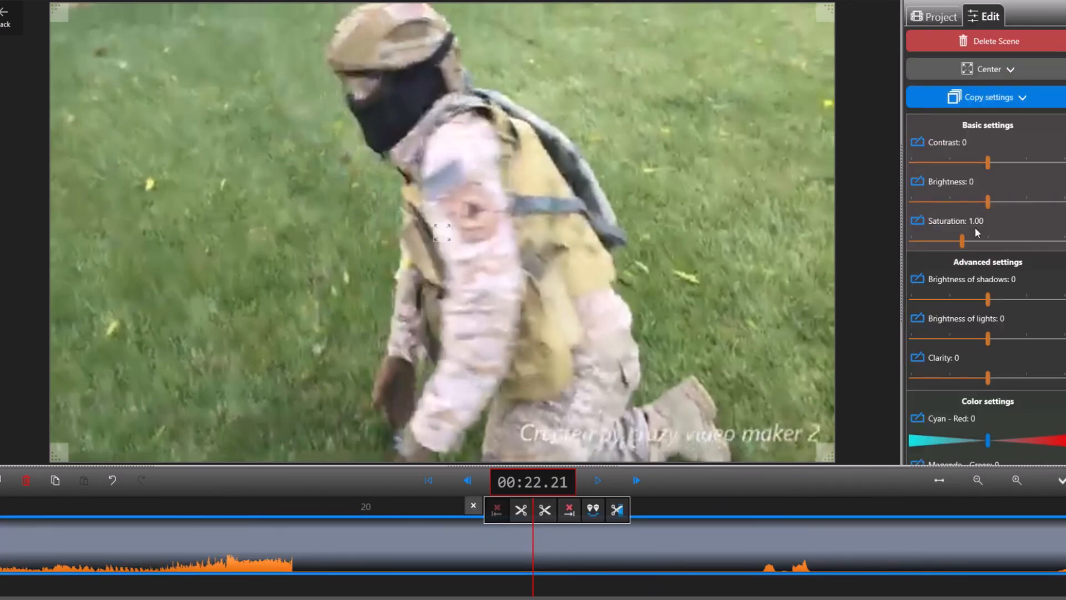
pyautogui.moveTo(965, 241); pyautogui.dragTo(1063, 242)
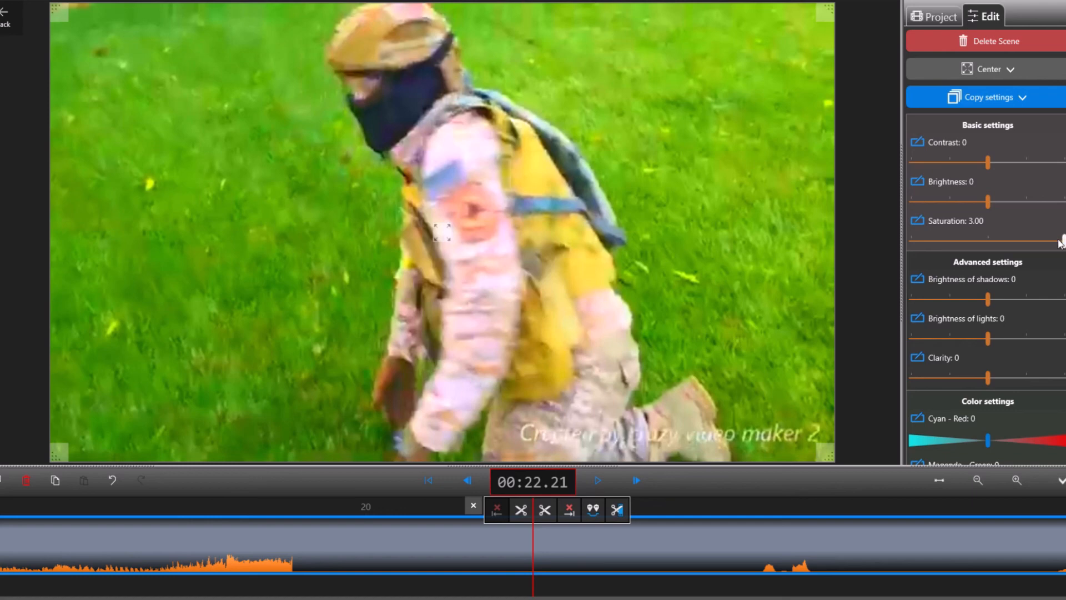
pyautogui.moveTo(1061, 241); pyautogui.dragTo(1017, 242)
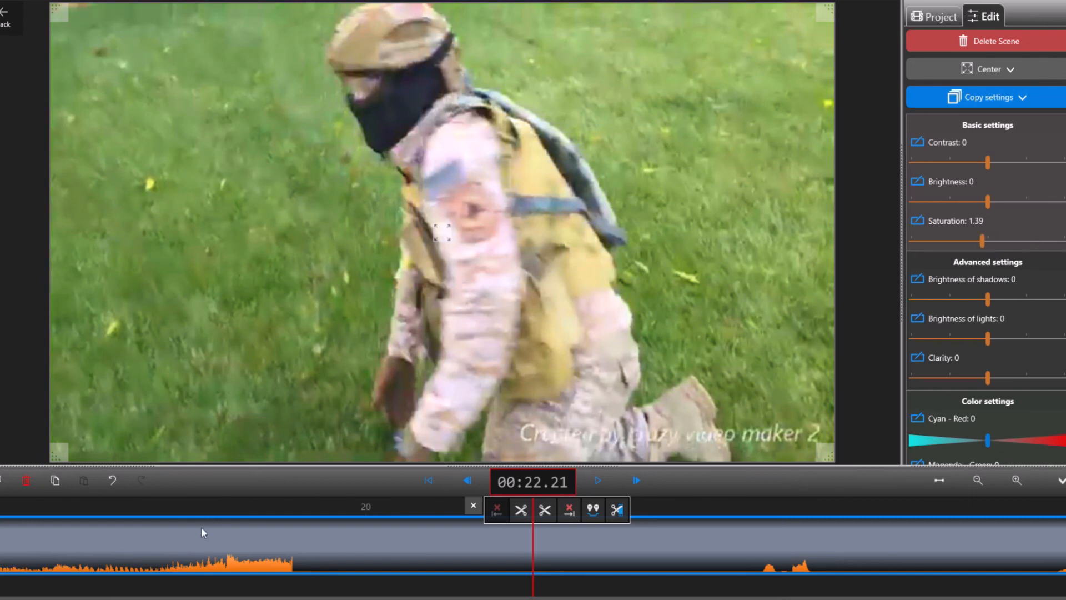
# Step: Return the playhead to the start of the intro at about 00:00.18
pyautogui.moveTo(201, 529); pyautogui.dragTo(1063, 536)
pyautogui.moveTo(279, 512); pyautogui.dragTo(756, 533)
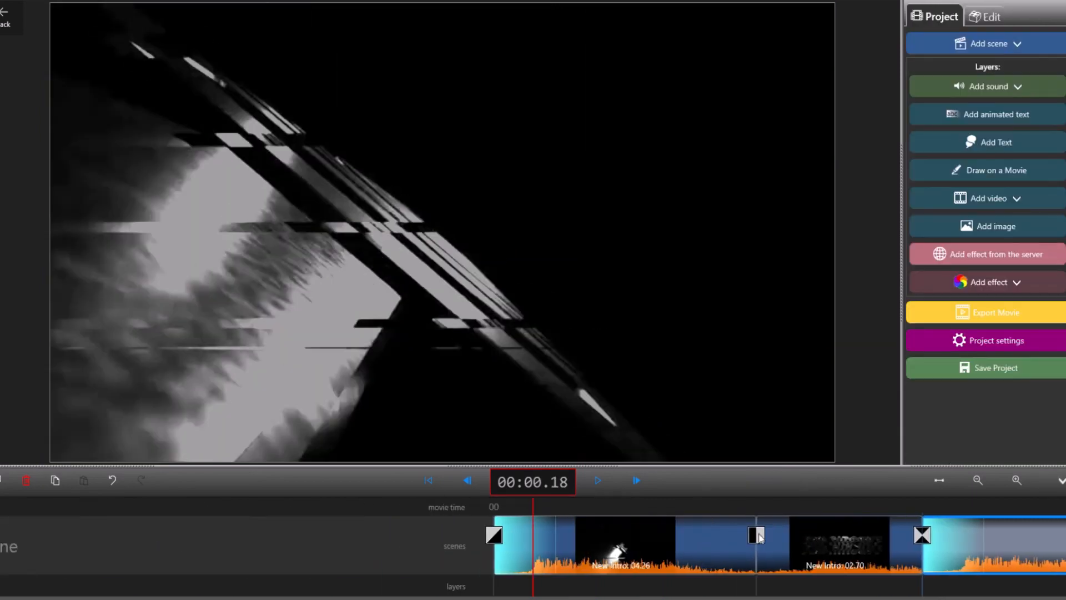
# Step: For the first intro part, set the brightness of shadows to -100, the brightness of lights to 100 and the clarity to 100
pyautogui.click(611, 572)
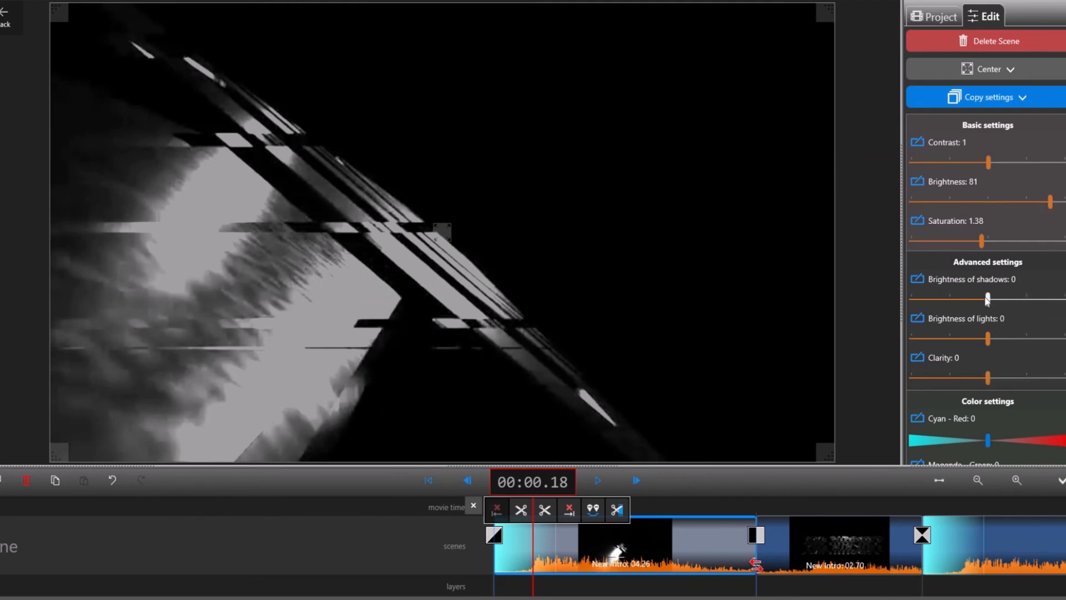
pyautogui.moveTo(987, 299); pyautogui.dragTo(1064, 302)
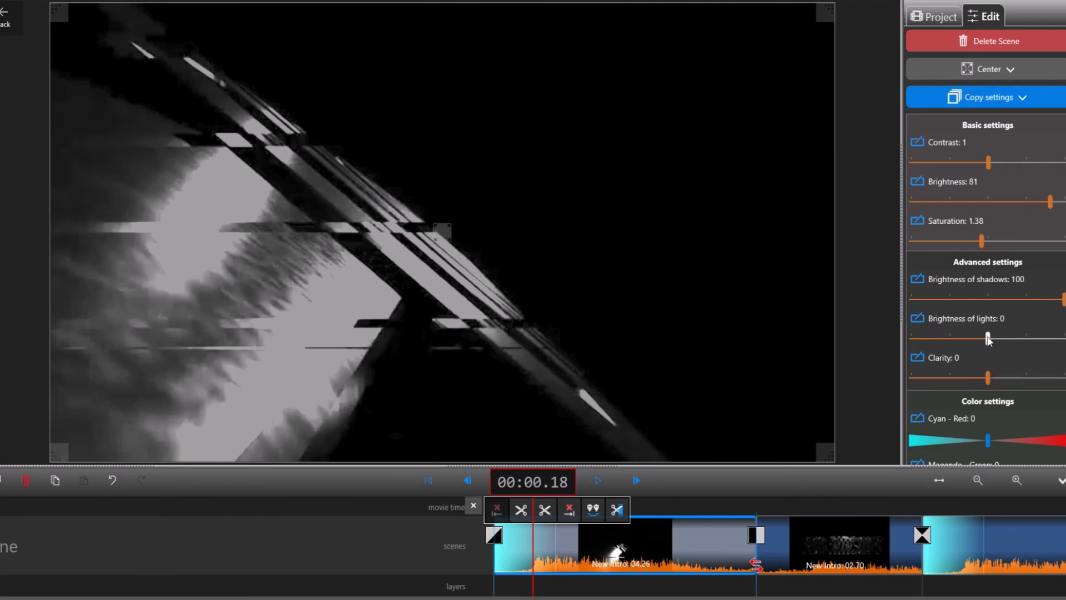
pyautogui.moveTo(987, 335); pyautogui.dragTo(1064, 338)
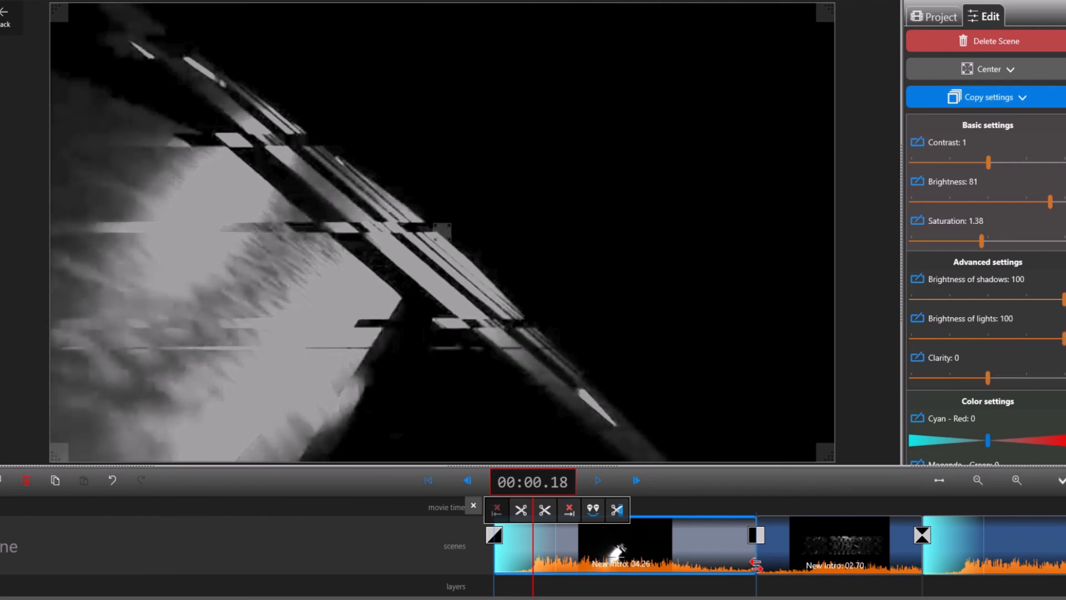
pyautogui.moveTo(1062, 300); pyautogui.dragTo(883, 305)
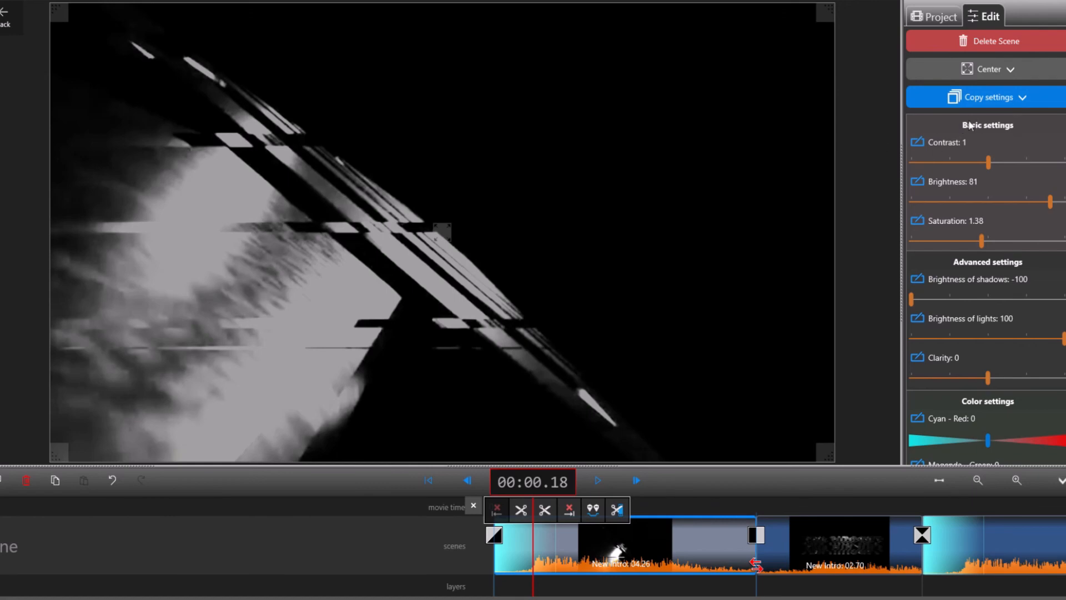
pyautogui.moveTo(913, 299); pyautogui.dragTo(876, 298)
pyautogui.moveTo(987, 378); pyautogui.dragTo(966, 385)
pyautogui.moveTo(966, 377); pyautogui.dragTo(1062, 378)
# Step: Shift the first intro part's Cyan - Red balance to -1 and its hue rotation to -2
pyautogui.scroll(-5, 1004, 371)
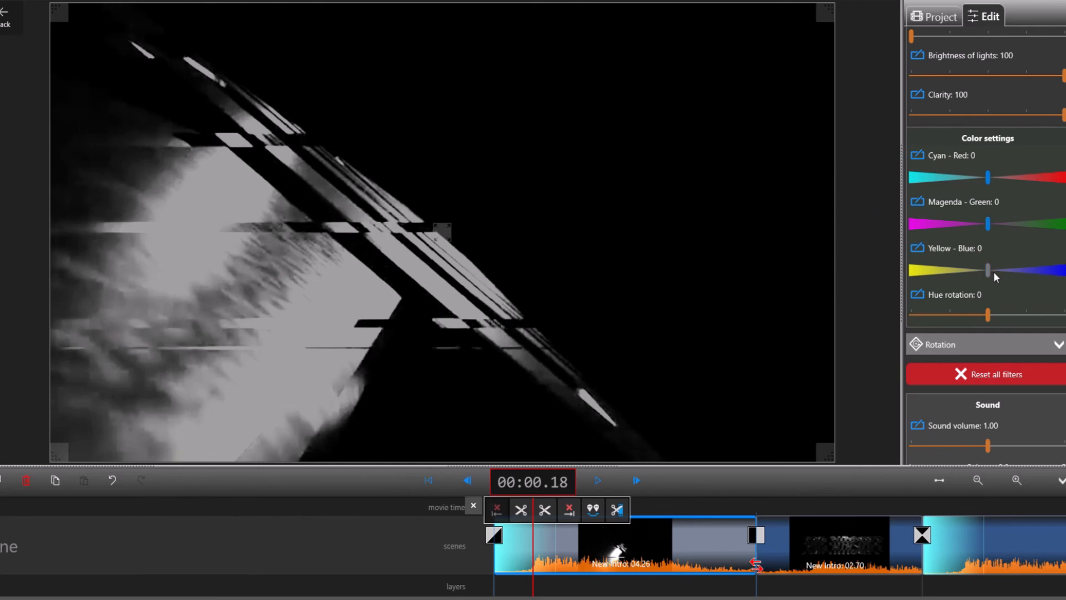
pyautogui.moveTo(995, 173)
pyautogui.mouseDown()
pyautogui.moveTo(1052, 176)
pyautogui.moveTo(990, 180)
pyautogui.mouseUp()
pyautogui.moveTo(991, 314); pyautogui.dragTo(917, 306)
pyautogui.moveTo(987, 303); pyautogui.dragTo(987, 314)
# Step: Scrub through the intro to preview the colour changes, then return the playhead to 00:00.18
pyautogui.moveTo(851, 509); pyautogui.dragTo(354, 536)
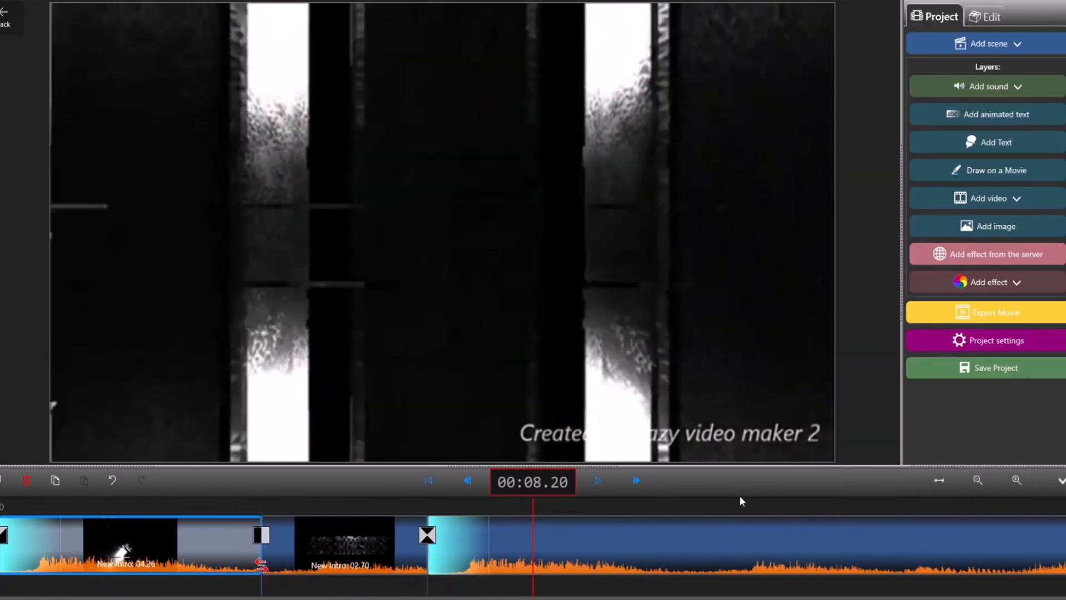
pyautogui.moveTo(745, 513); pyautogui.dragTo(182, 565)
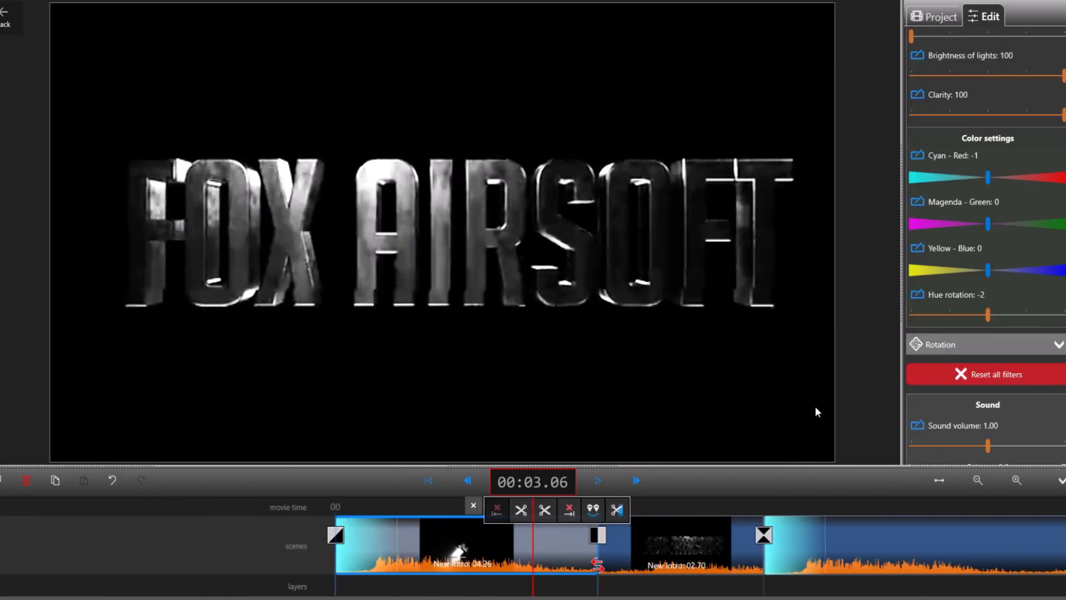
pyautogui.scroll(-4, 1020, 427)
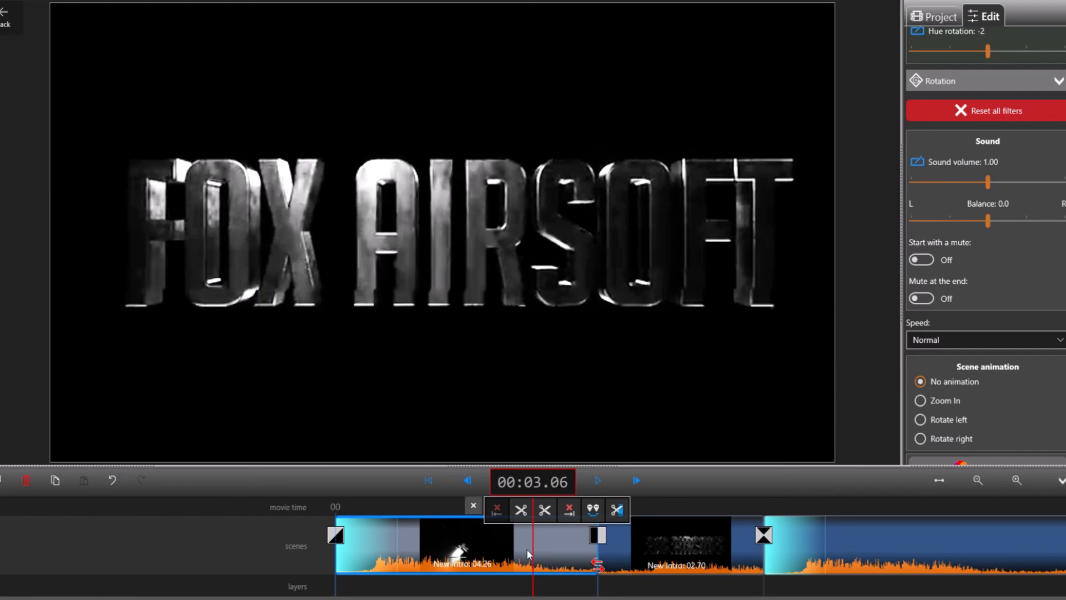
pyautogui.moveTo(245, 523); pyautogui.dragTo(410, 569)
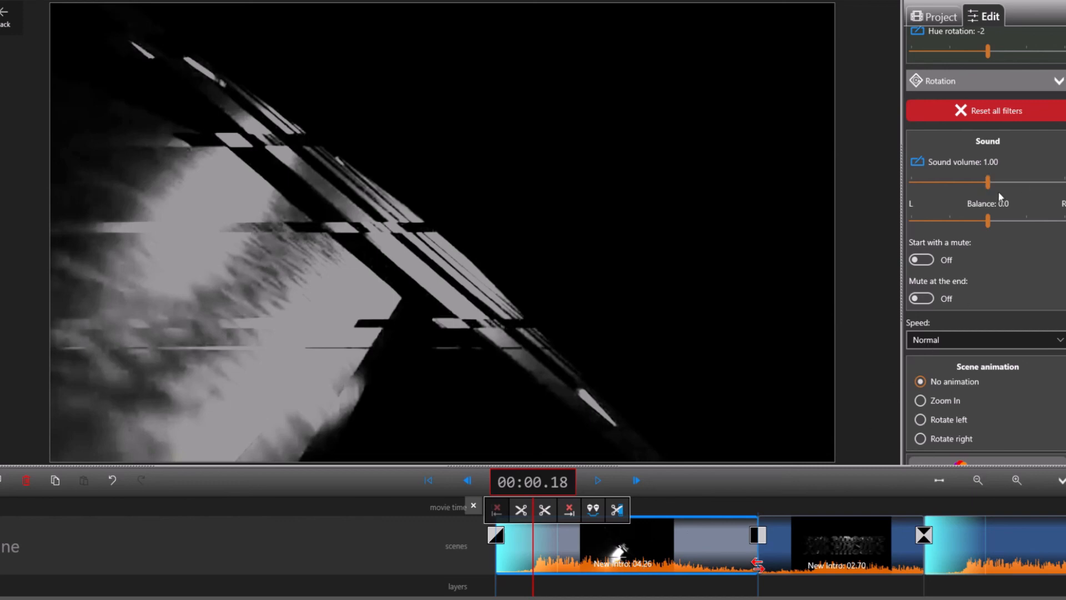
# Step: Try the first intro part's sound volume at 2.00 and play the intro from the start
pyautogui.moveTo(988, 183); pyautogui.dragTo(1033, 191)
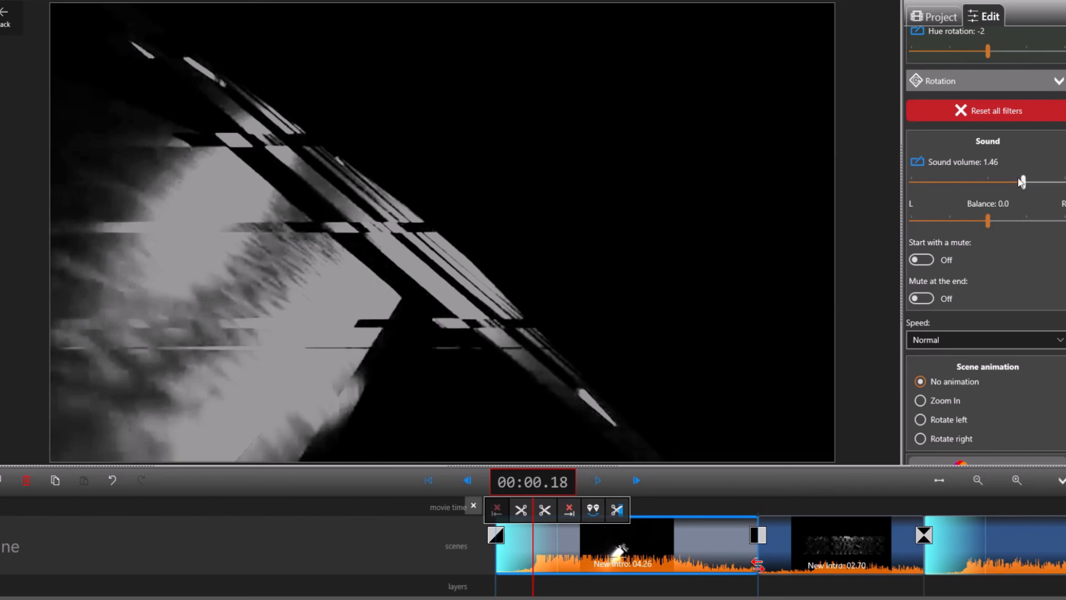
pyautogui.moveTo(1023, 183); pyautogui.dragTo(1065, 197)
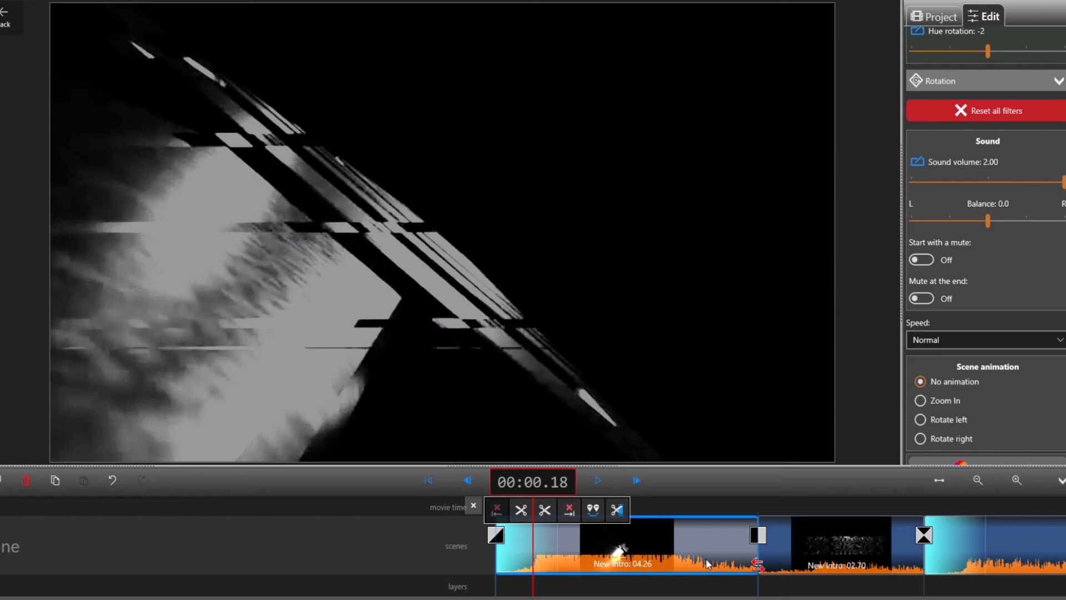
pyautogui.scroll(3, 401, 555)
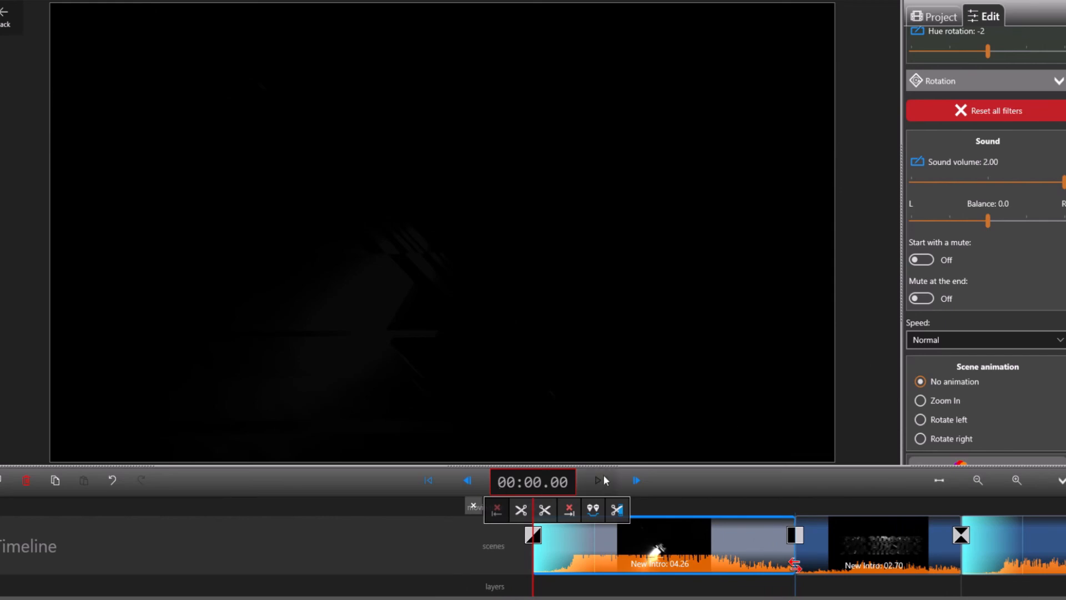
pyautogui.click(603, 480)
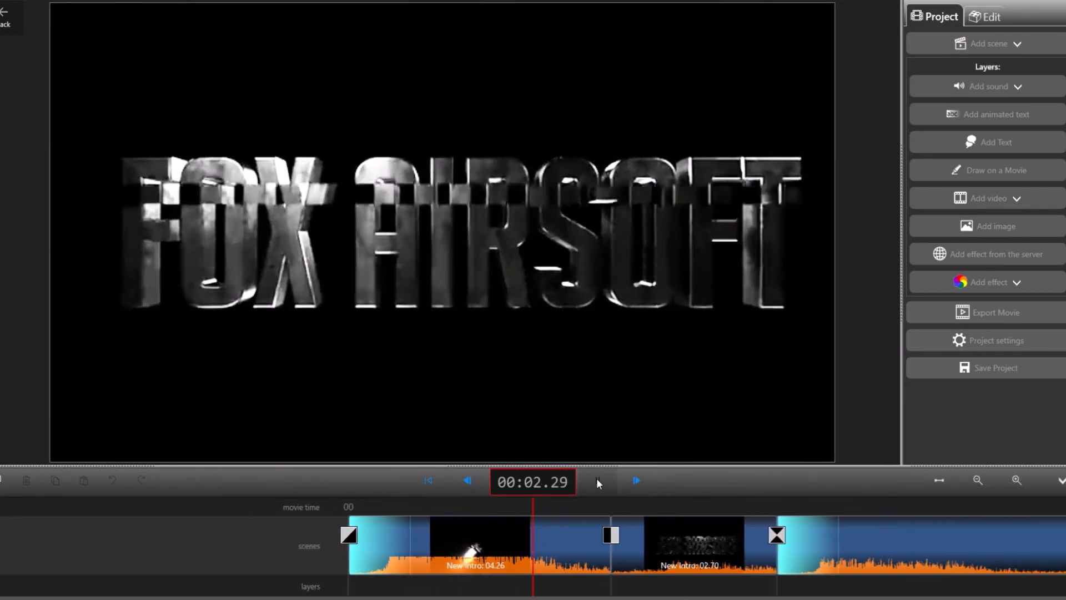
pyautogui.click(597, 481)
# Step: Reselect the first intro part at 00:00.12, set its sound volume to 1.28 and turn on muting at the end
pyautogui.moveTo(215, 540); pyautogui.dragTo(414, 567)
pyautogui.click(589, 564)
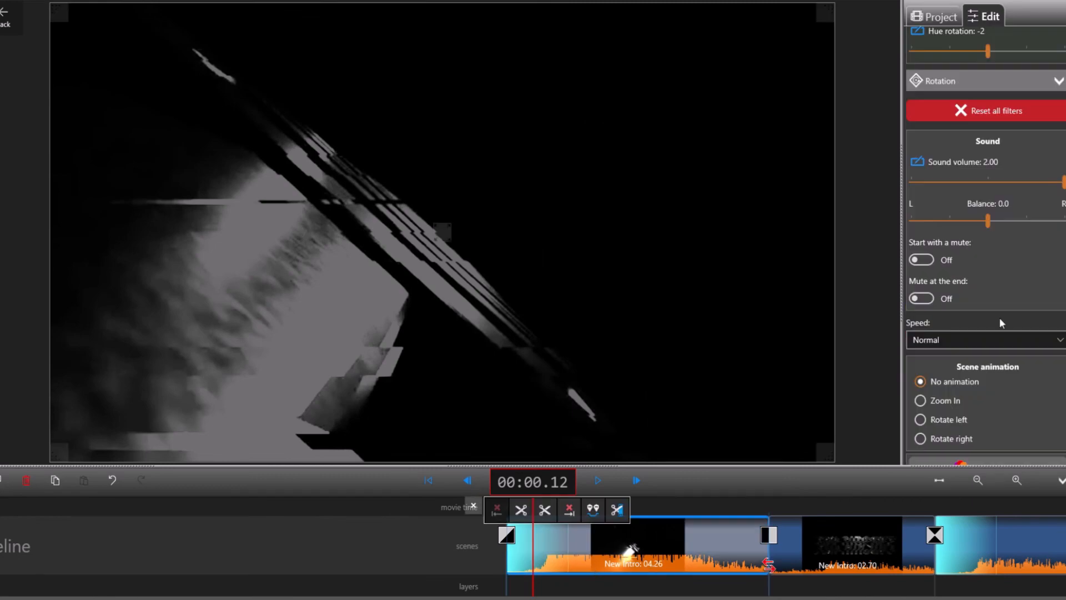
pyautogui.moveTo(1058, 188); pyautogui.dragTo(1007, 189)
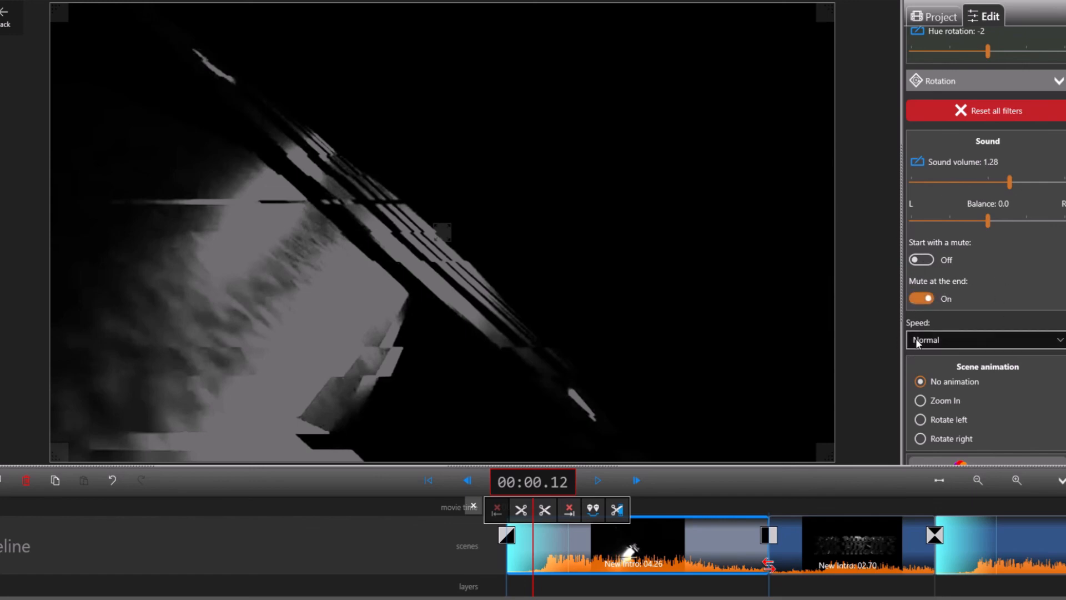
pyautogui.click(960, 342)
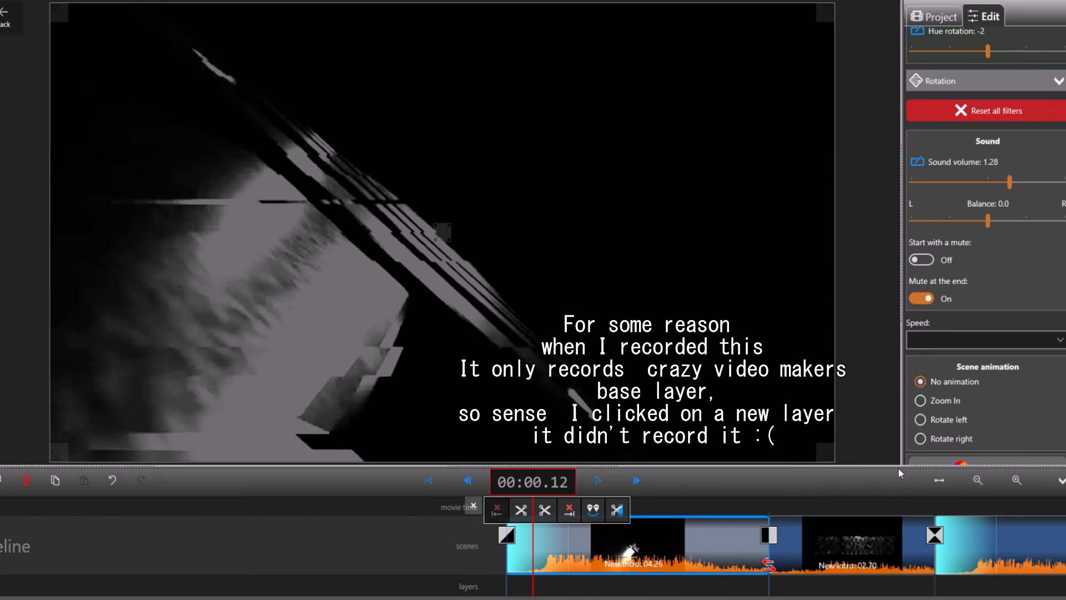
pyautogui.click(897, 327)
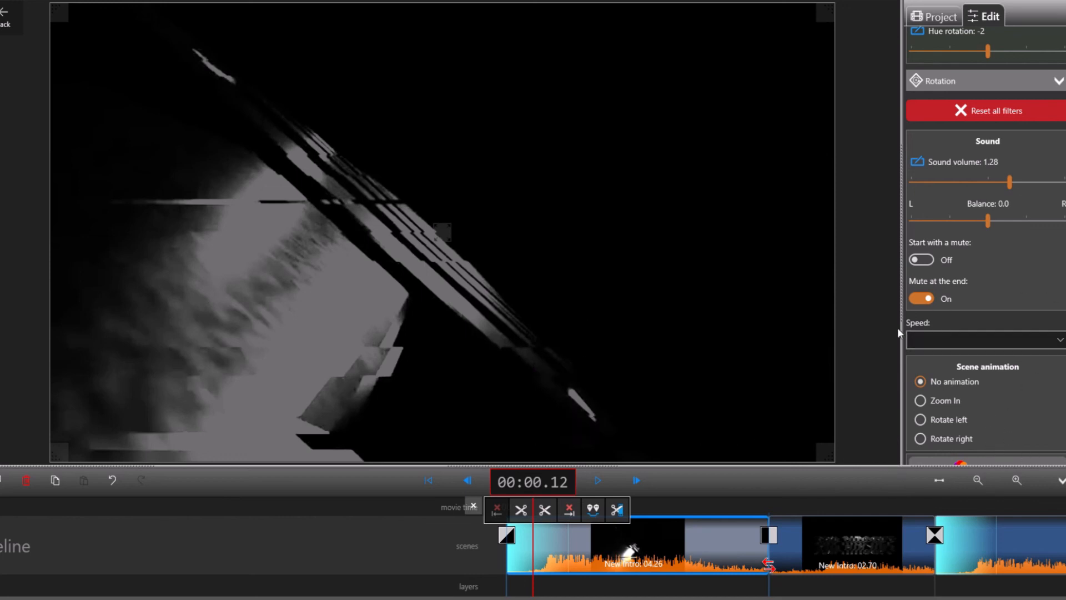
pyautogui.scroll(-1, 952, 370)
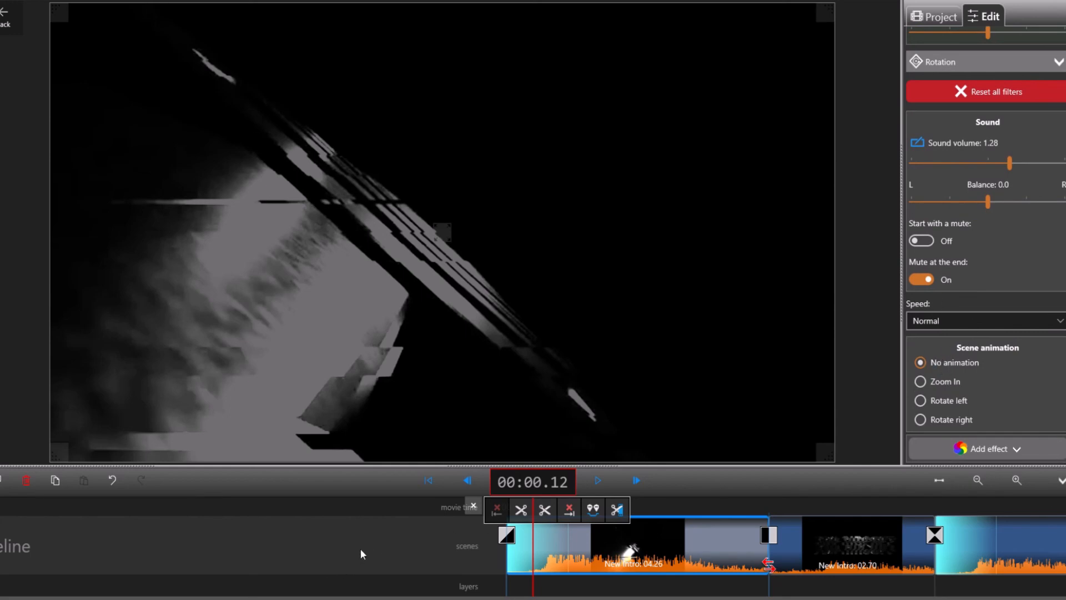
pyautogui.moveTo(361, 548); pyautogui.dragTo(55, 498)
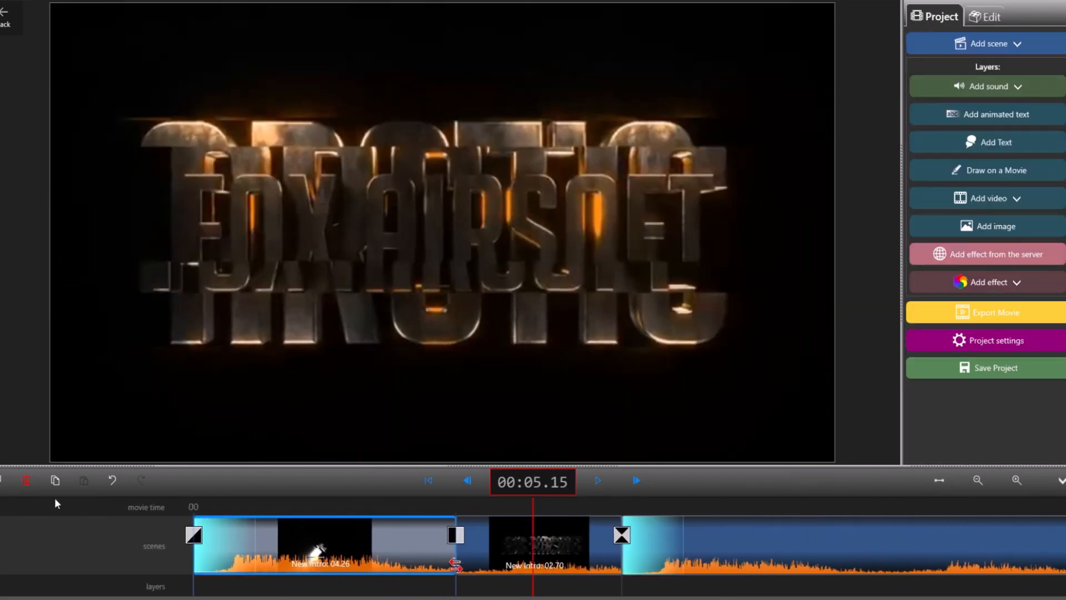
pyautogui.click(937, 17)
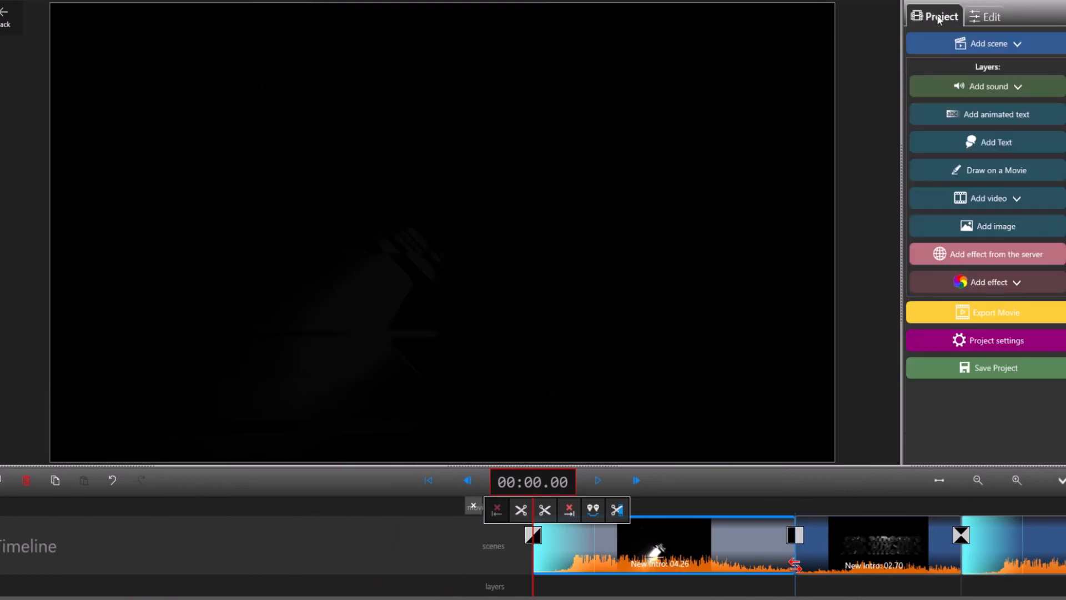
pyautogui.click(960, 50)
pyautogui.click(865, 107)
# Step: Select the main footage scene and place the playhead at 00:13.12
pyautogui.click(675, 526)
pyautogui.scroll(-1, 261, 578)
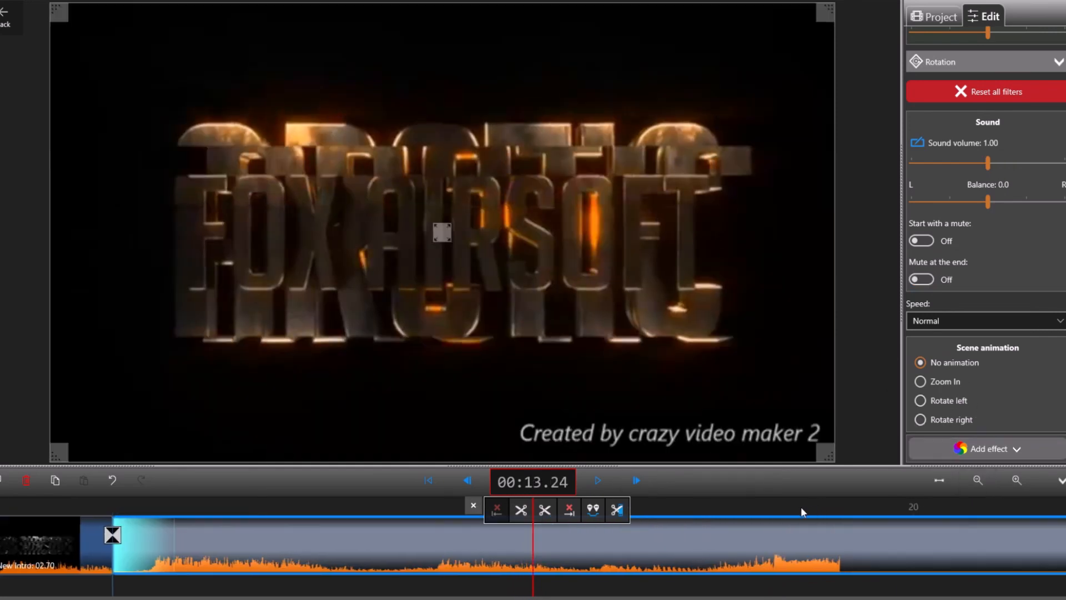
pyautogui.moveTo(801, 508); pyautogui.dragTo(204, 564)
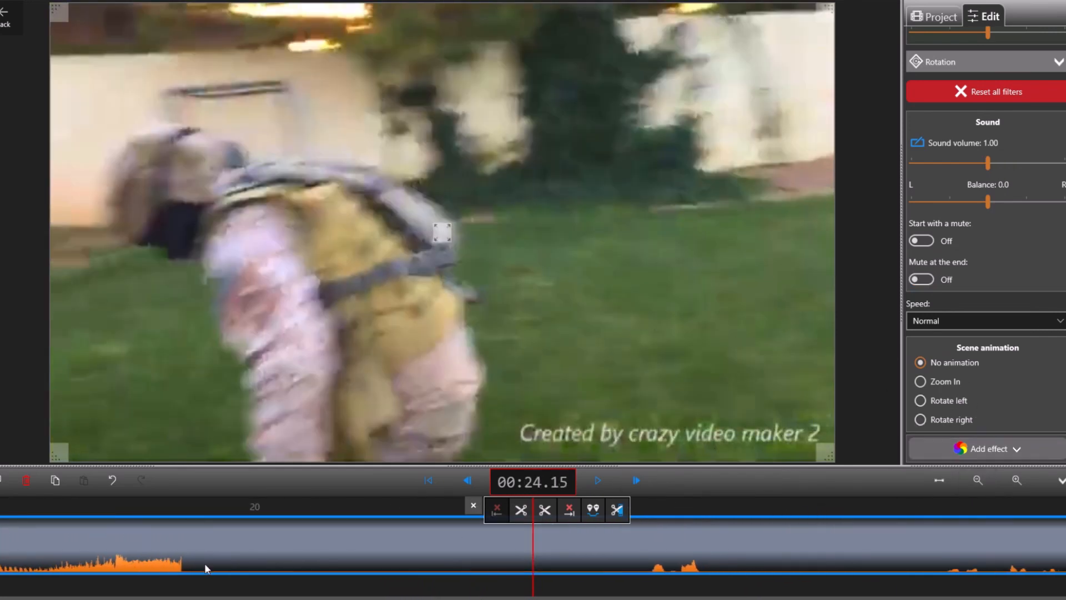
pyautogui.click(538, 515)
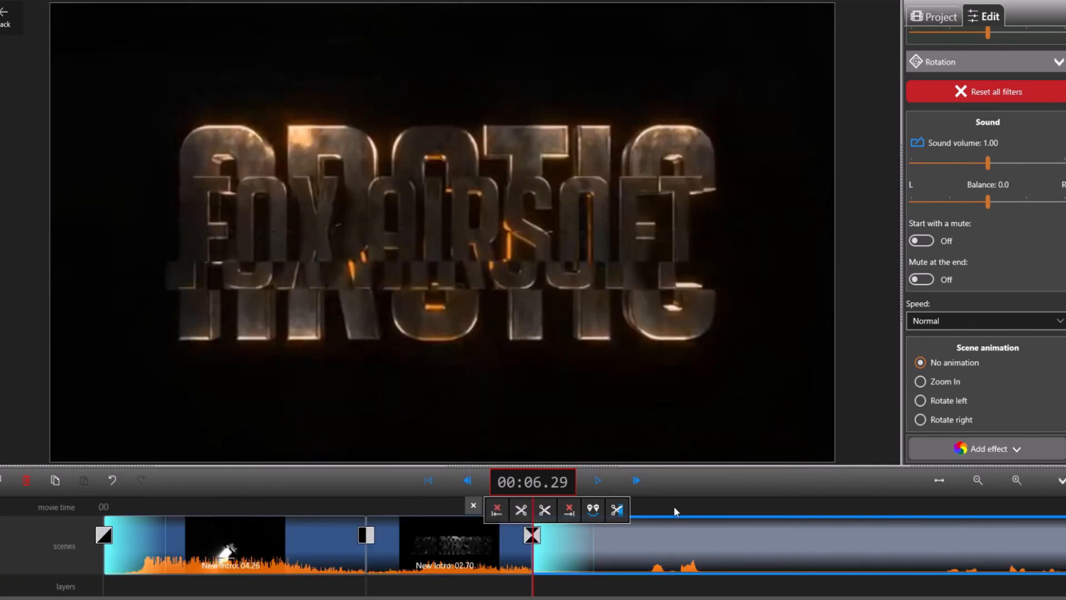
pyautogui.moveTo(726, 504); pyautogui.dragTo(334, 531)
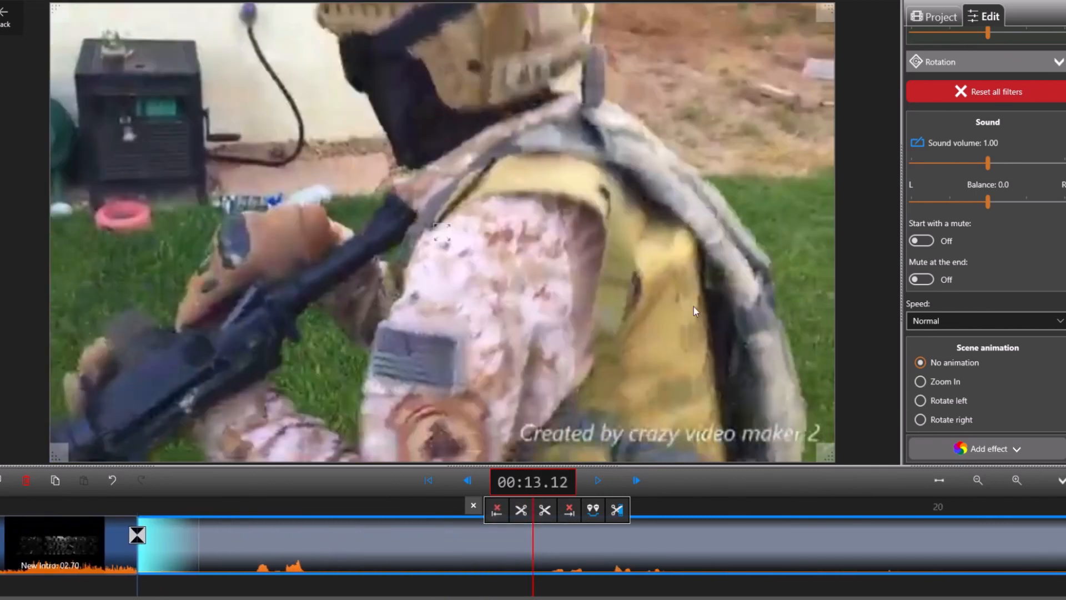
# Step: Add a Digital interference effect to the main footage scene and set its power to 0.02
pyautogui.click(936, 446)
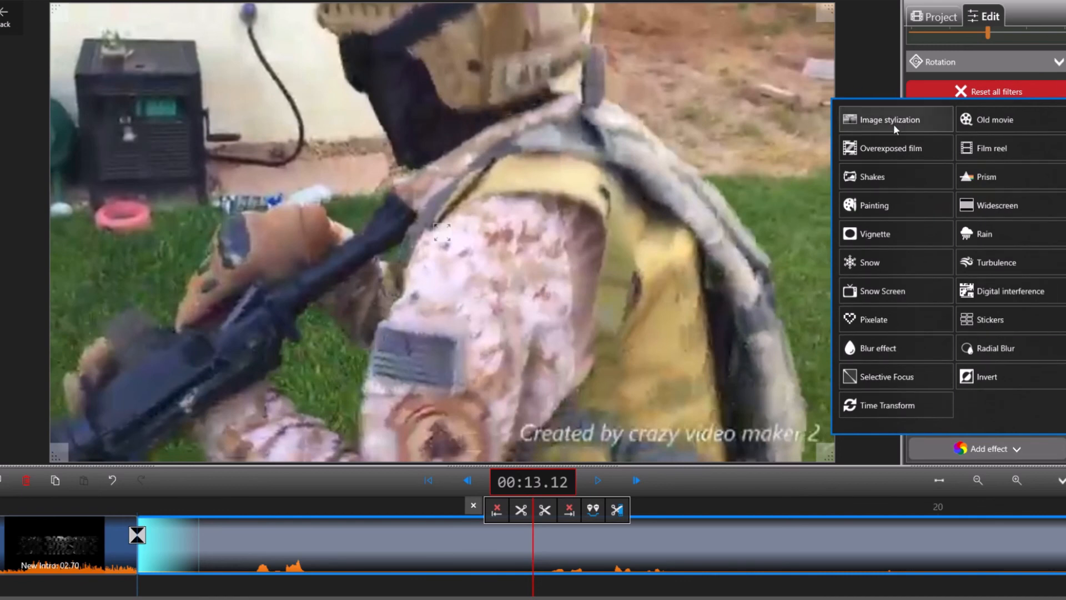
pyautogui.click(1035, 288)
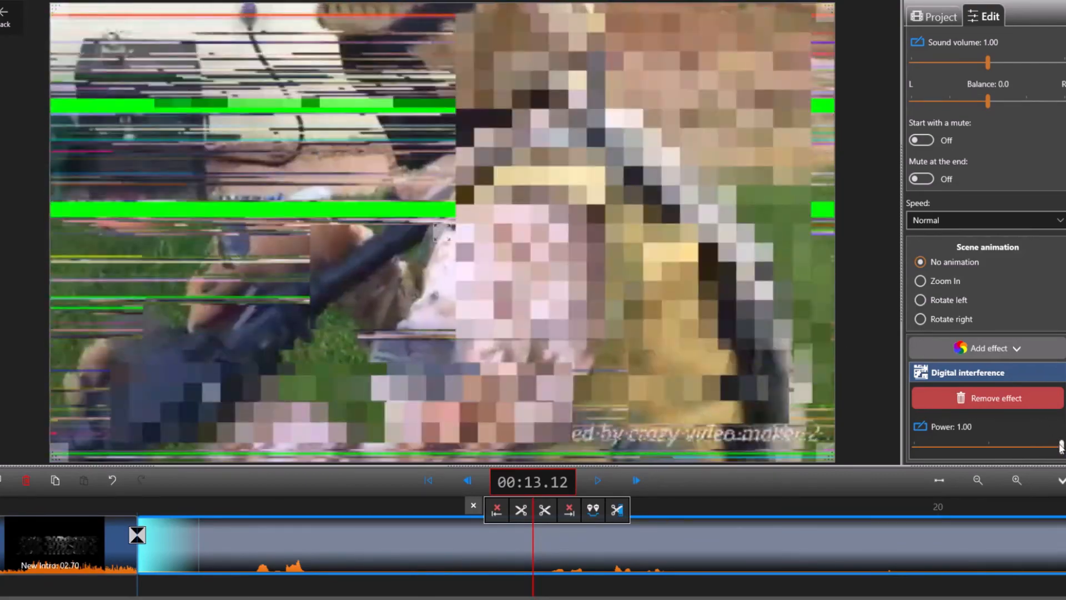
pyautogui.moveTo(1061, 446); pyautogui.dragTo(915, 444)
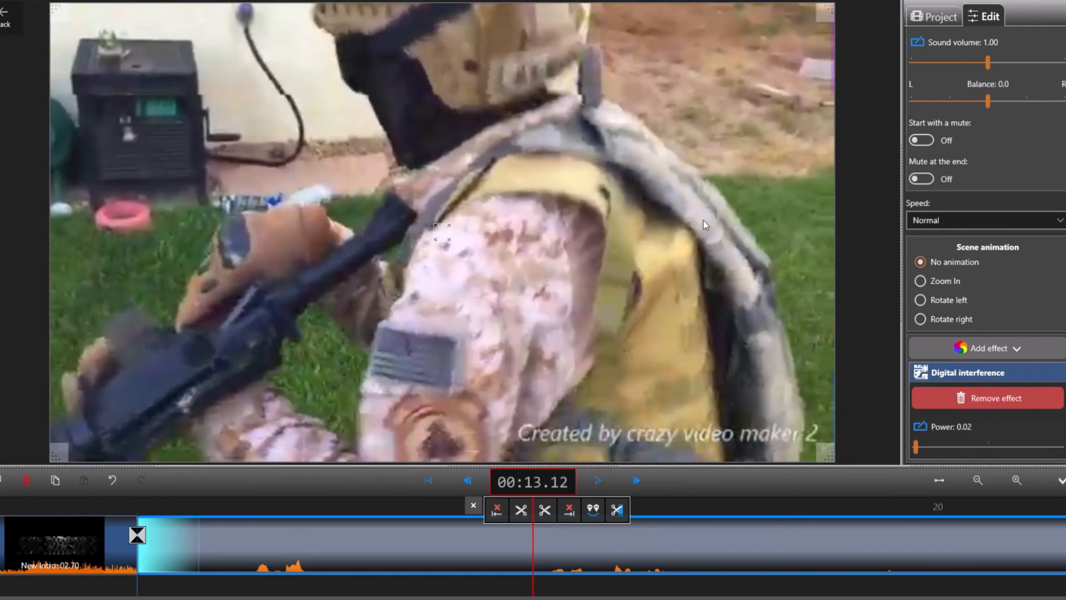
# Step: Add a Vignette effect to the main footage scene, try lower powers and settle on 1.00
pyautogui.click(984, 348)
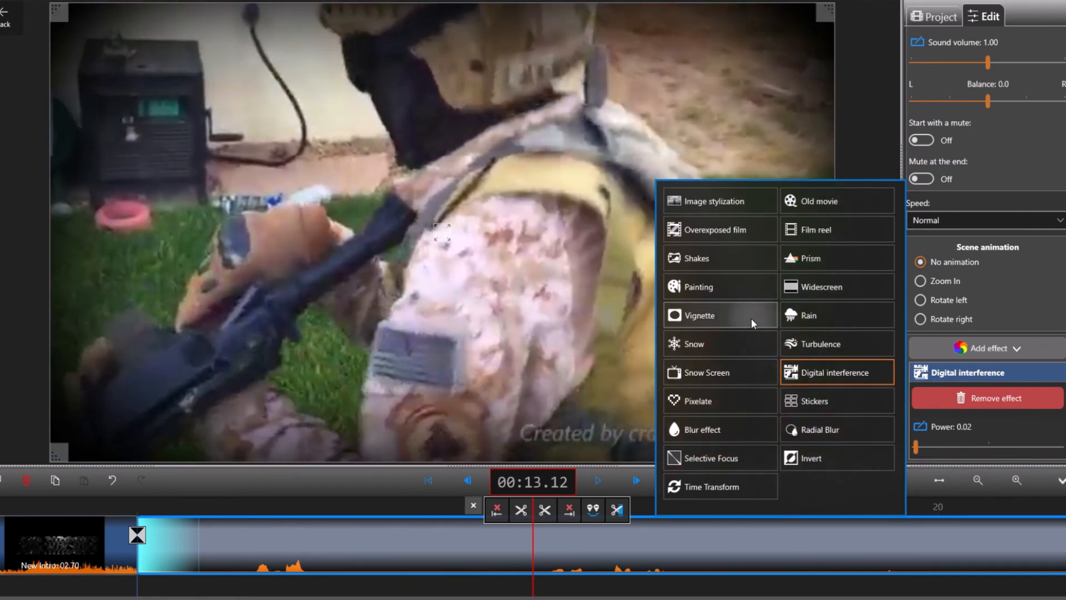
pyautogui.click(751, 318)
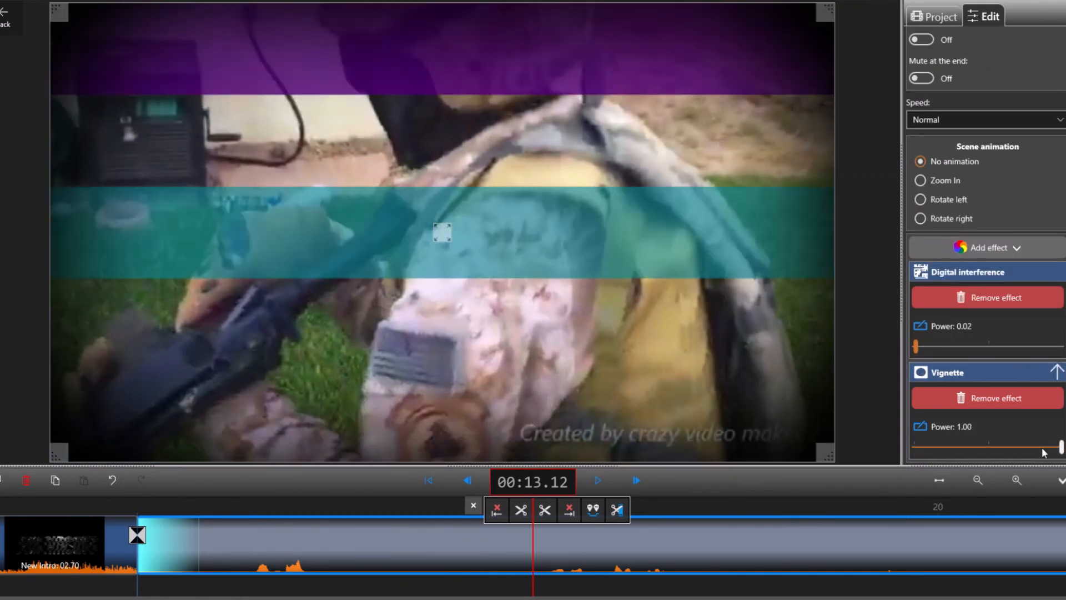
pyautogui.click(987, 447)
pyautogui.moveTo(987, 448); pyautogui.dragTo(1044, 448)
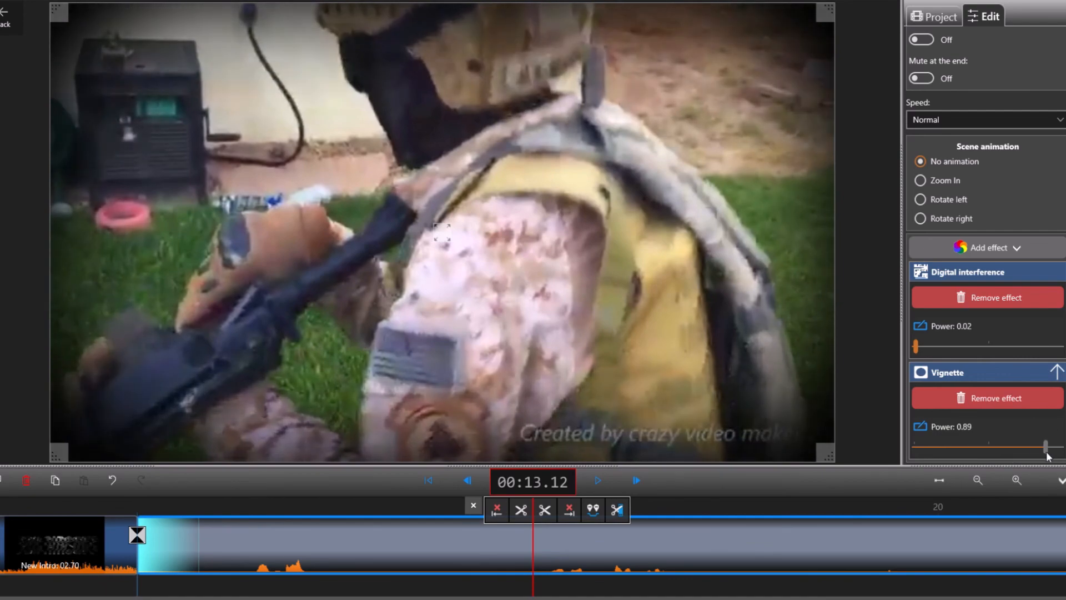
# Step: Add a Shakes effect to the main footage scene and set its power to 0.08
pyautogui.click(980, 247)
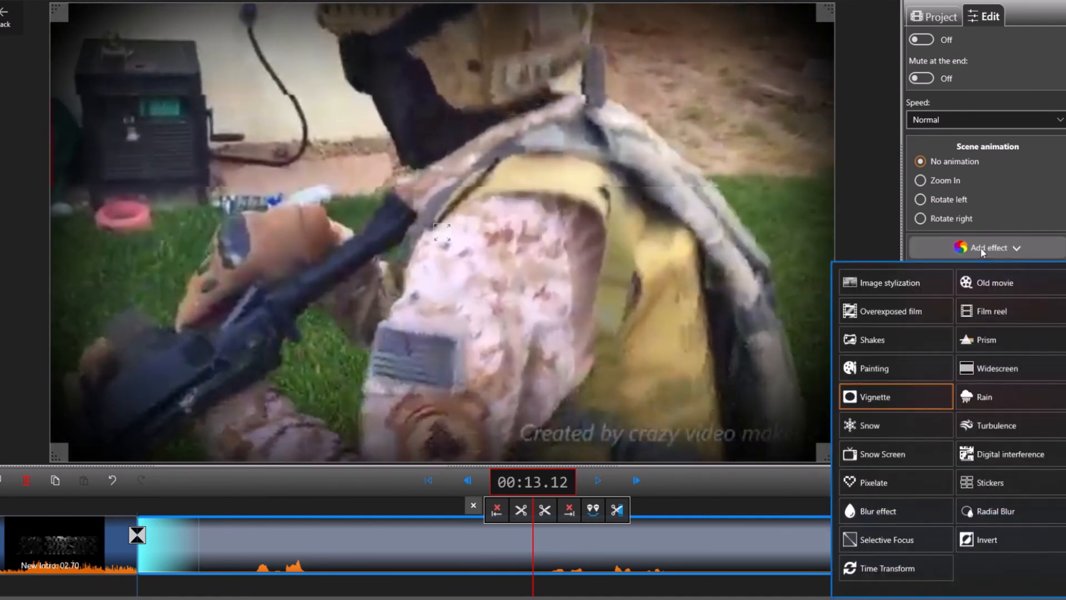
pyautogui.click(916, 340)
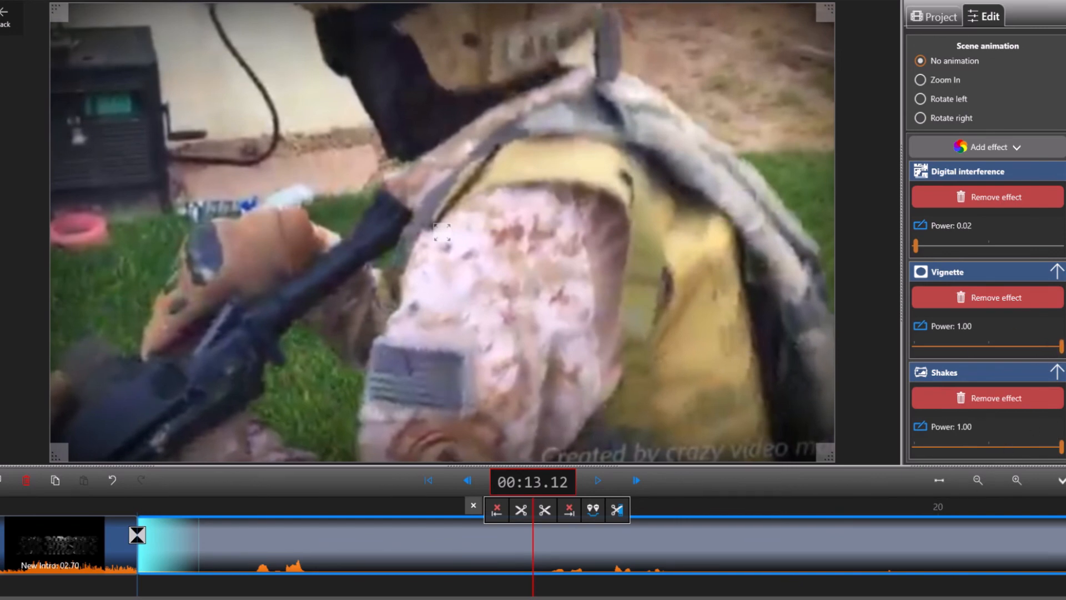
pyautogui.click(985, 447)
pyautogui.moveTo(983, 450); pyautogui.dragTo(925, 442)
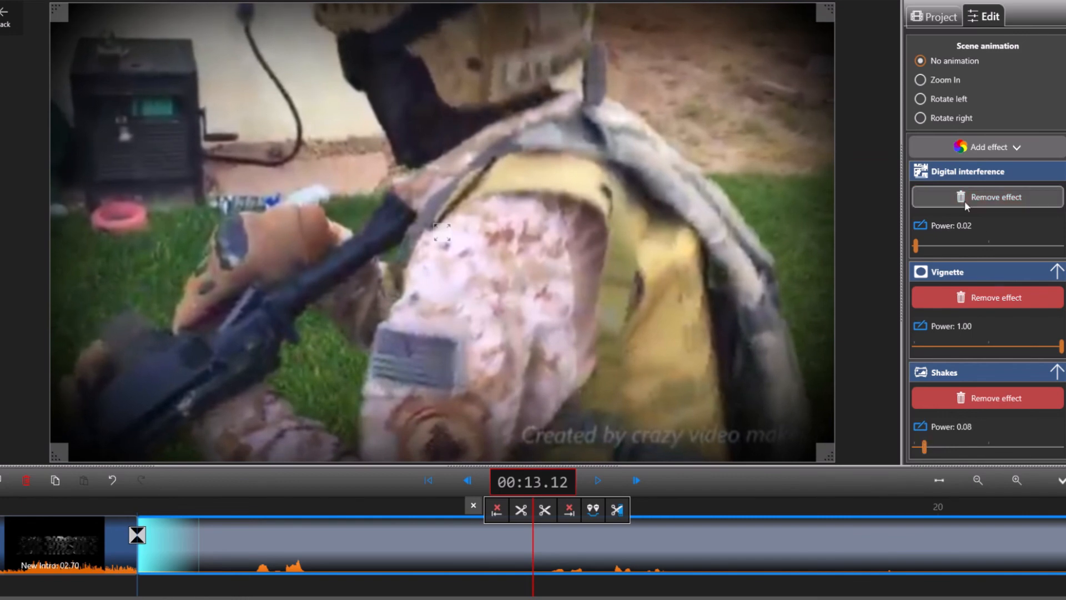
# Step: Add a Snow Screen effect to the main footage scene and set its power to 0.20
pyautogui.click(971, 149)
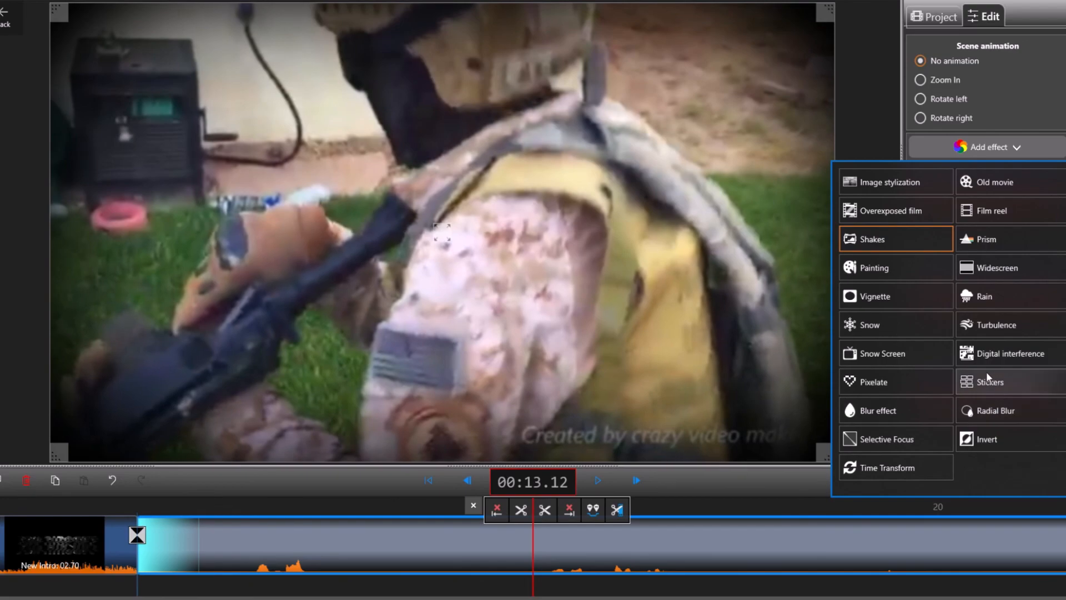
pyautogui.click(916, 355)
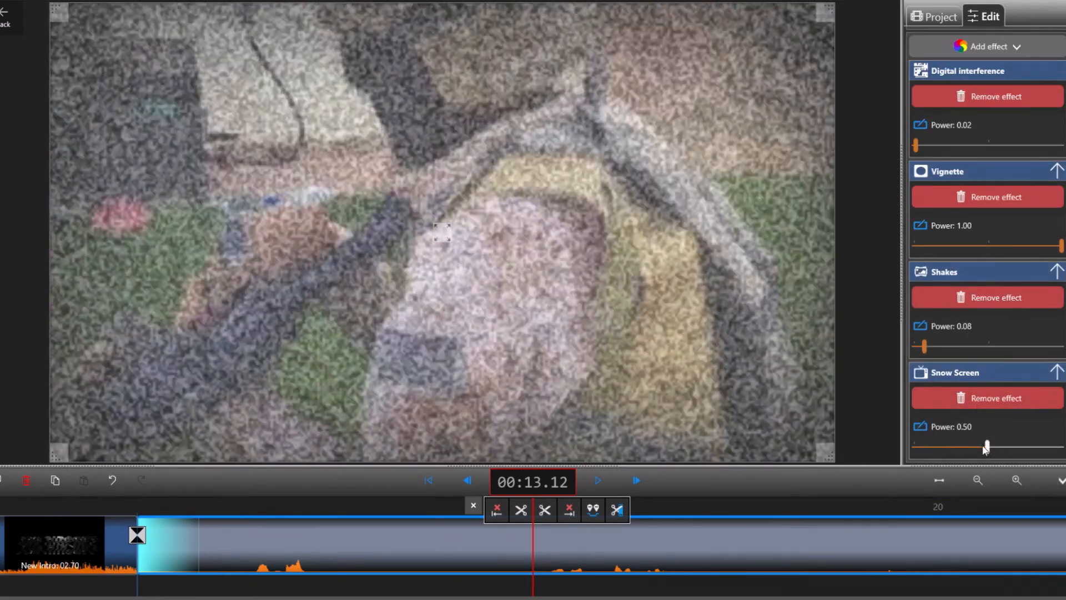
pyautogui.moveTo(991, 444); pyautogui.dragTo(943, 447)
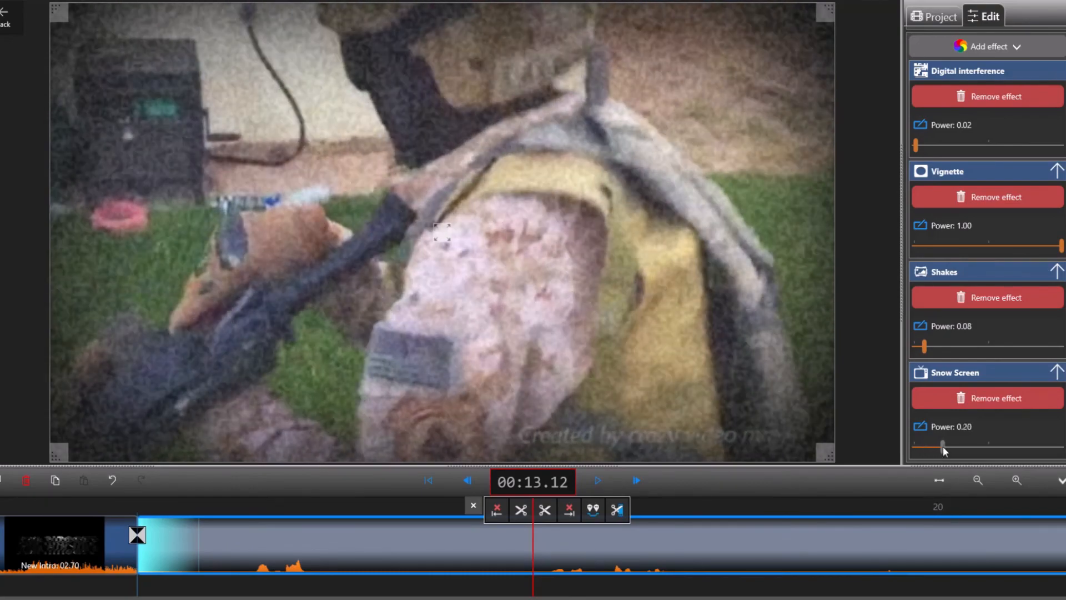
# Step: Add a horizontal Widescreen effect to the main footage scene and set its power to 0.01
pyautogui.scroll(4, 982, 139)
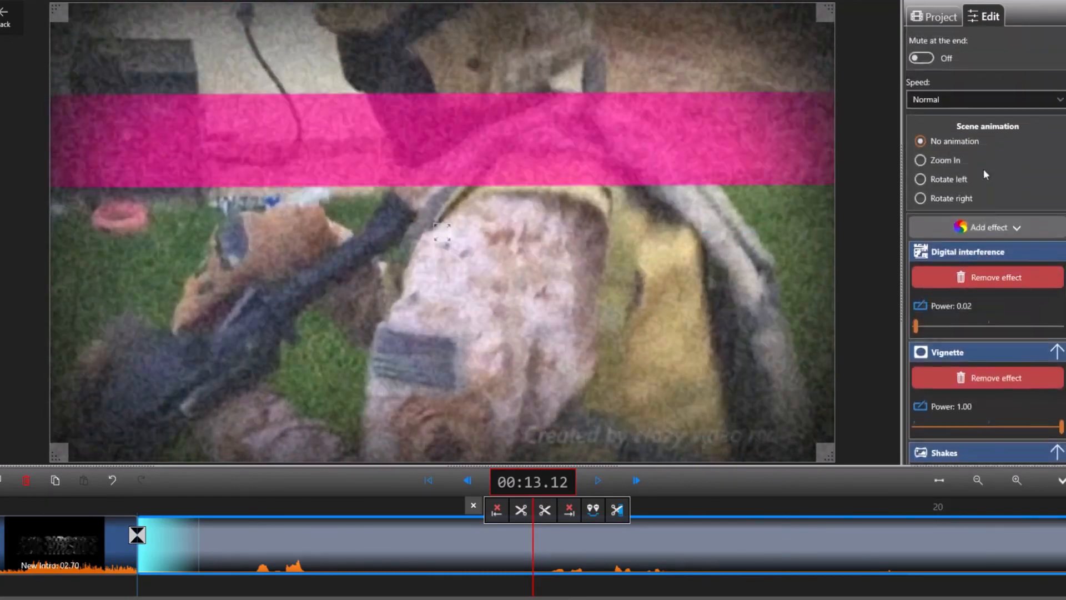
pyautogui.click(976, 244)
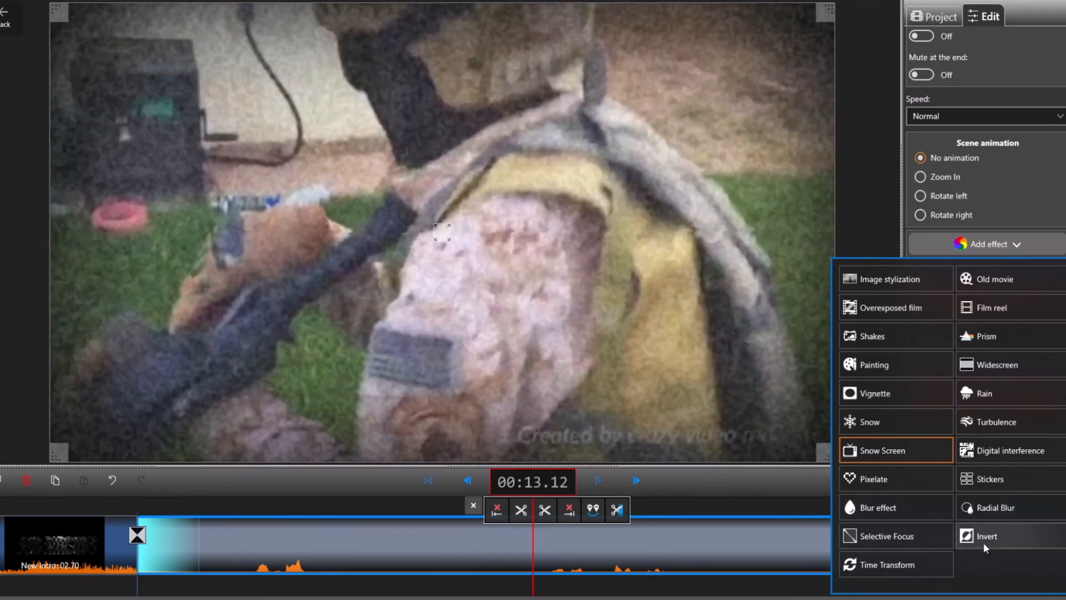
pyautogui.click(1007, 364)
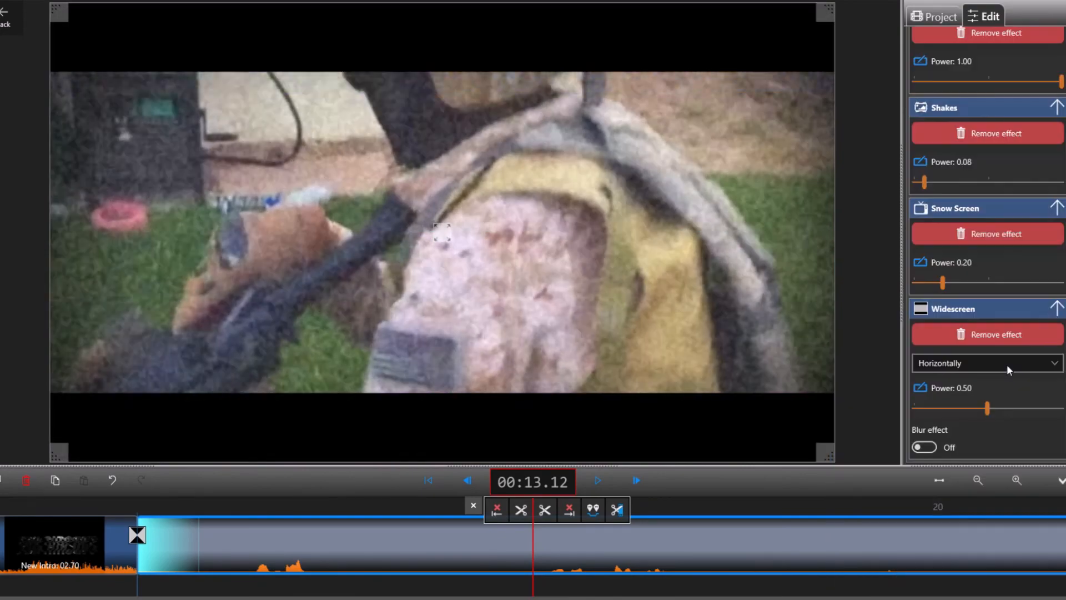
pyautogui.moveTo(989, 408); pyautogui.dragTo(889, 402)
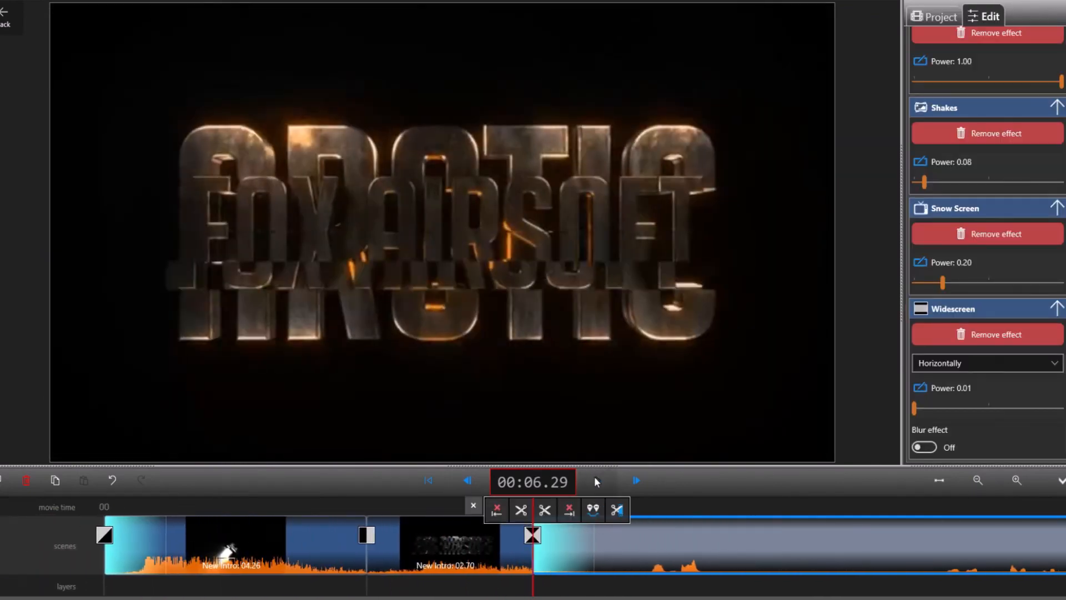
# Step: Play and scrub through the start of the main footage to review the applied effects
pyautogui.click(596, 480)
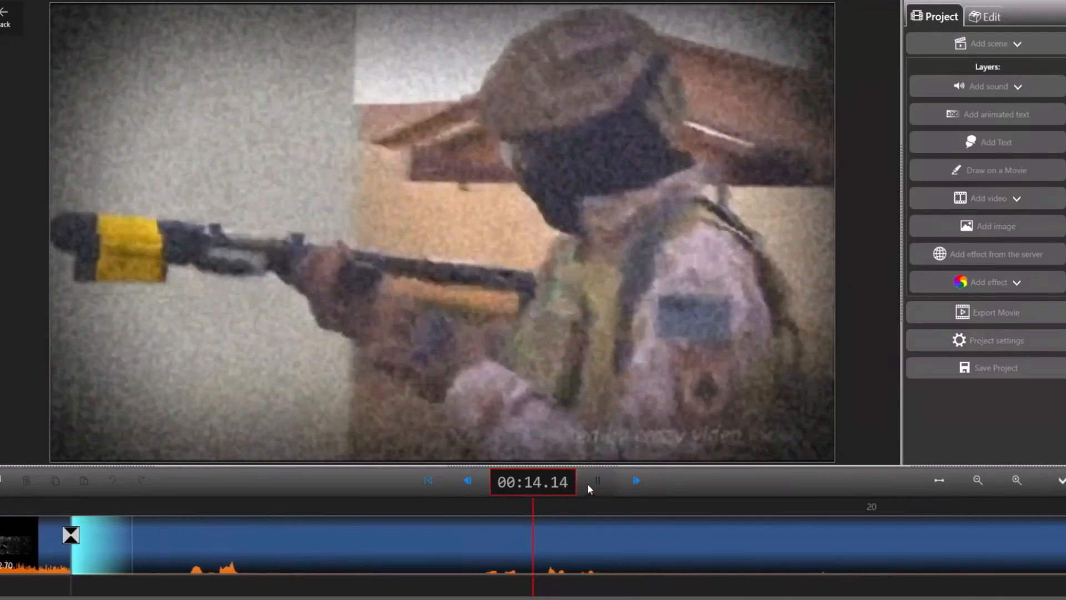
pyautogui.click(596, 481)
pyautogui.moveTo(89, 547); pyautogui.dragTo(877, 560)
pyautogui.moveTo(868, 504); pyautogui.dragTo(227, 537)
pyautogui.click(530, 548)
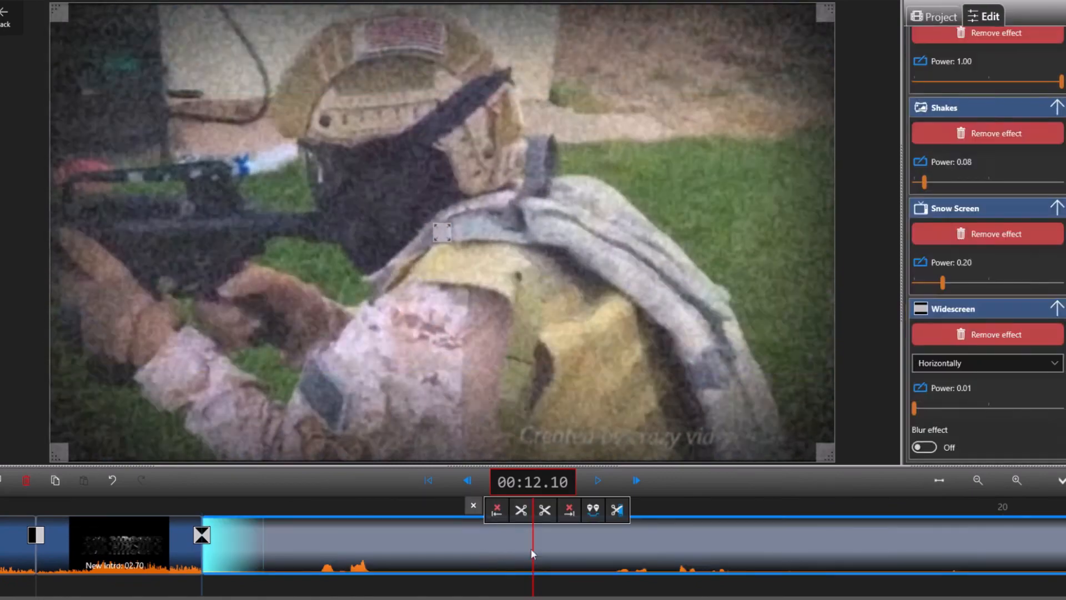
# Step: Cut the main footage scene so that it ends at 00:17.15
pyautogui.moveTo(531, 548); pyautogui.dragTo(809, 558)
pyautogui.click(593, 478)
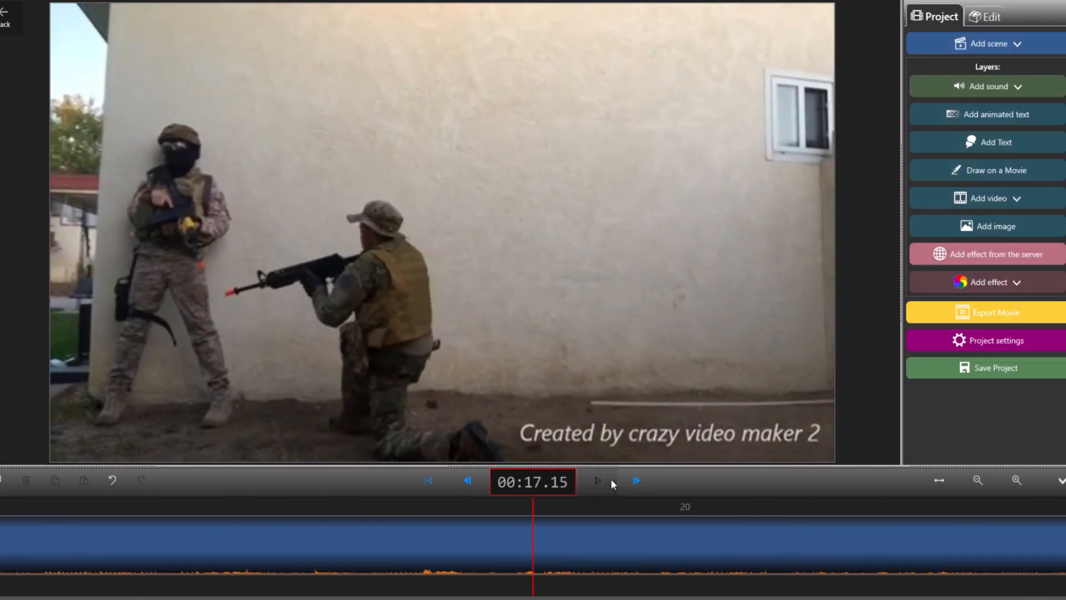
pyautogui.click(587, 541)
pyautogui.click(541, 514)
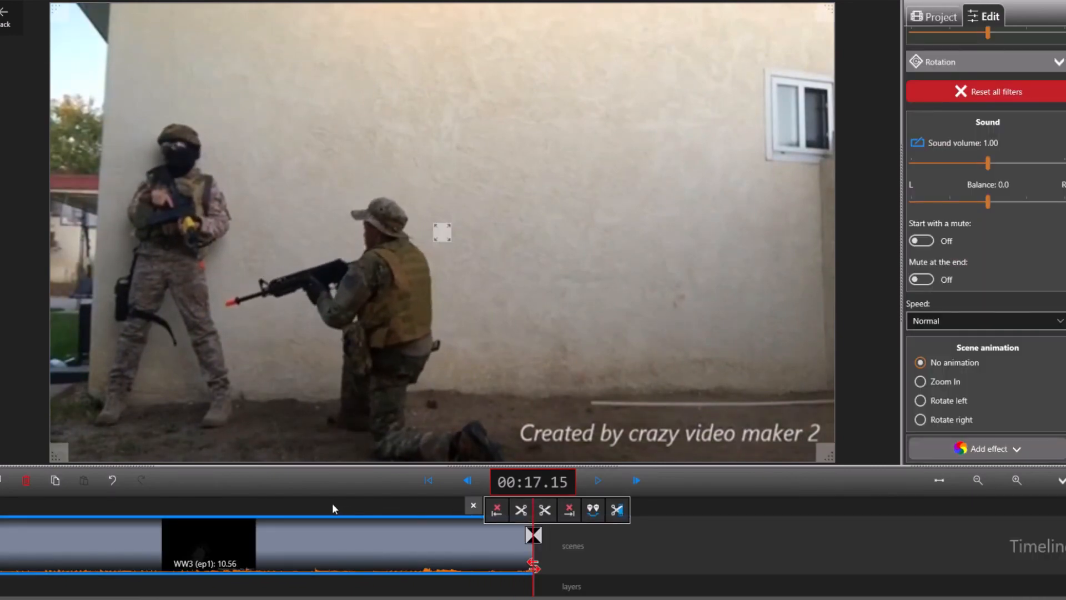
# Step: Split the main footage scene at 00:11.24 and preview the footage just before the cut
pyautogui.moveTo(325, 502); pyautogui.dragTo(641, 564)
pyautogui.moveTo(679, 505)
pyautogui.mouseDown()
pyautogui.moveTo(668, 503)
pyautogui.moveTo(692, 504)
pyautogui.moveTo(661, 515)
pyautogui.moveTo(664, 505)
pyautogui.mouseUp()
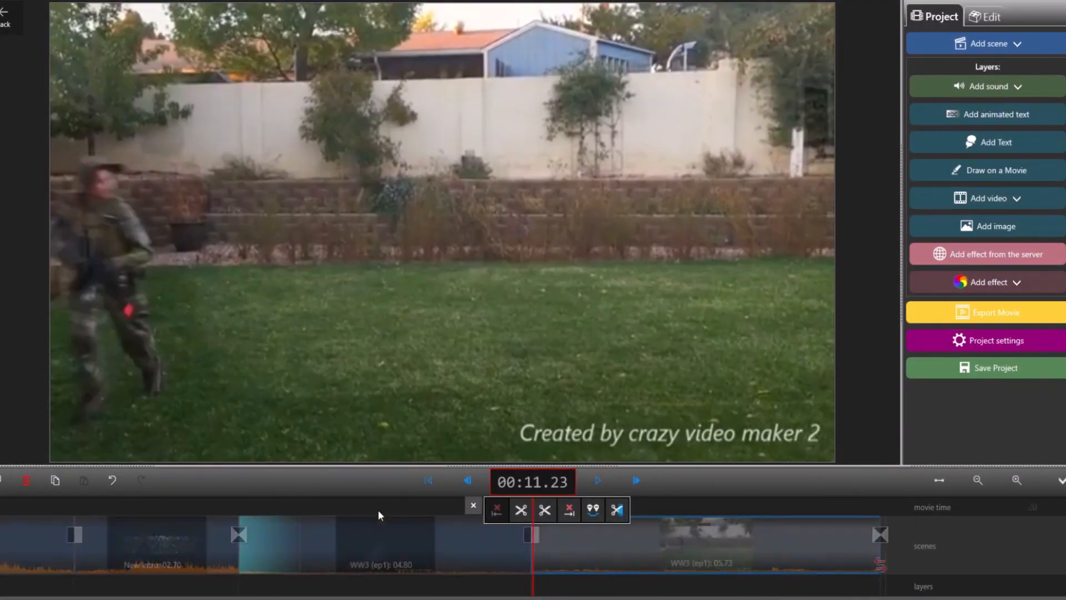
pyautogui.moveTo(378, 509); pyautogui.dragTo(618, 539)
pyautogui.click(619, 539)
pyautogui.moveTo(677, 500); pyautogui.dragTo(581, 487)
pyautogui.click(590, 481)
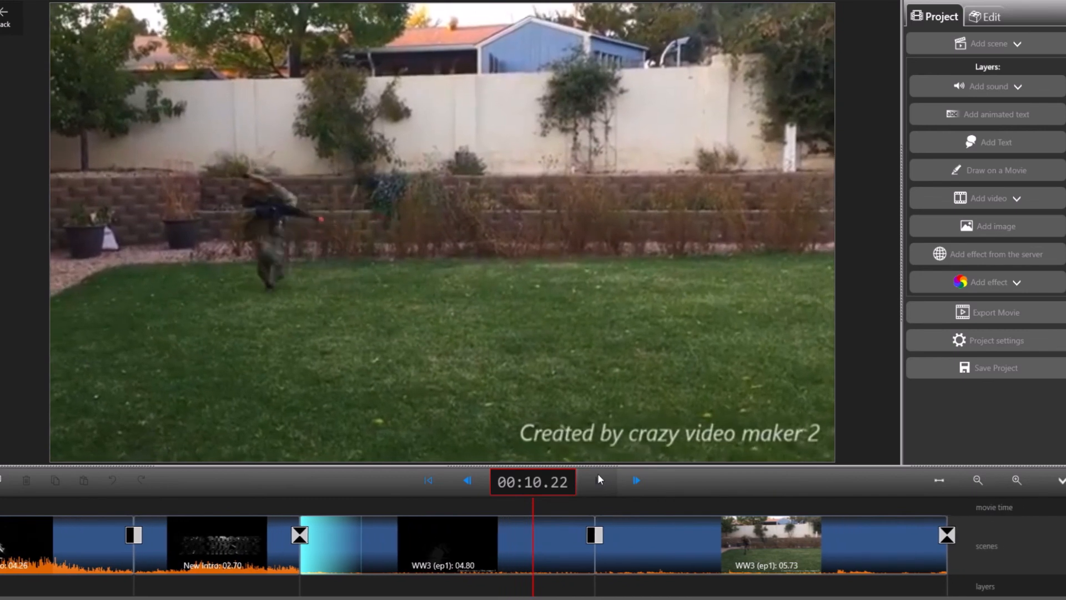
pyautogui.click(597, 477)
pyautogui.moveTo(357, 511)
pyautogui.mouseDown()
pyautogui.moveTo(394, 511)
pyautogui.moveTo(377, 516)
pyautogui.mouseUp()
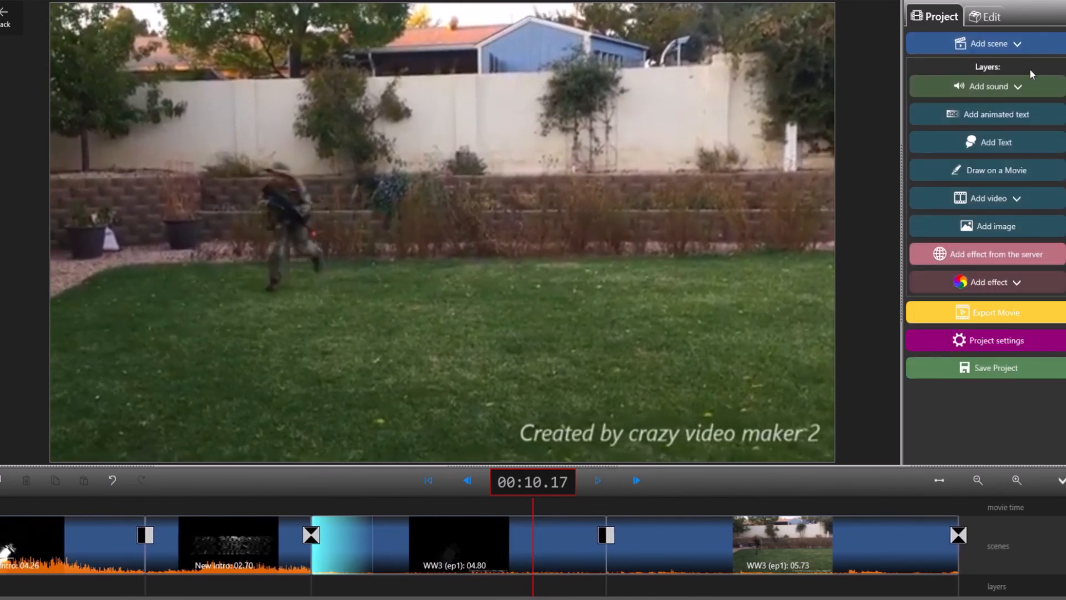
# Step: Insert a 02.76 scene between the two main footage parts and add a Virtual camera layer that extends past it
pyautogui.click(1029, 43)
pyautogui.click(966, 103)
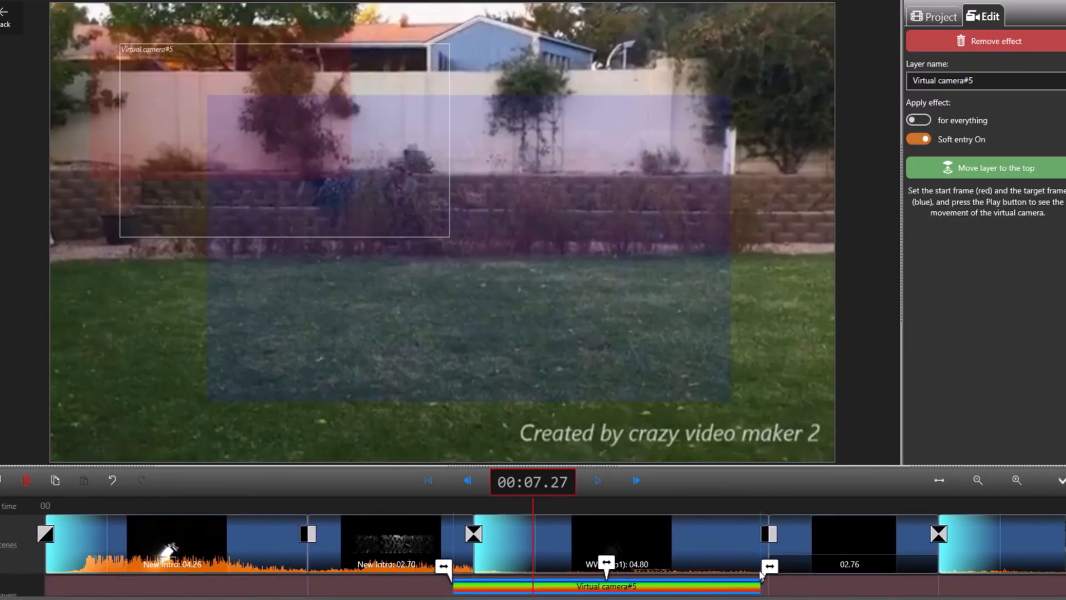
pyautogui.moveTo(925, 587); pyautogui.dragTo(969, 592)
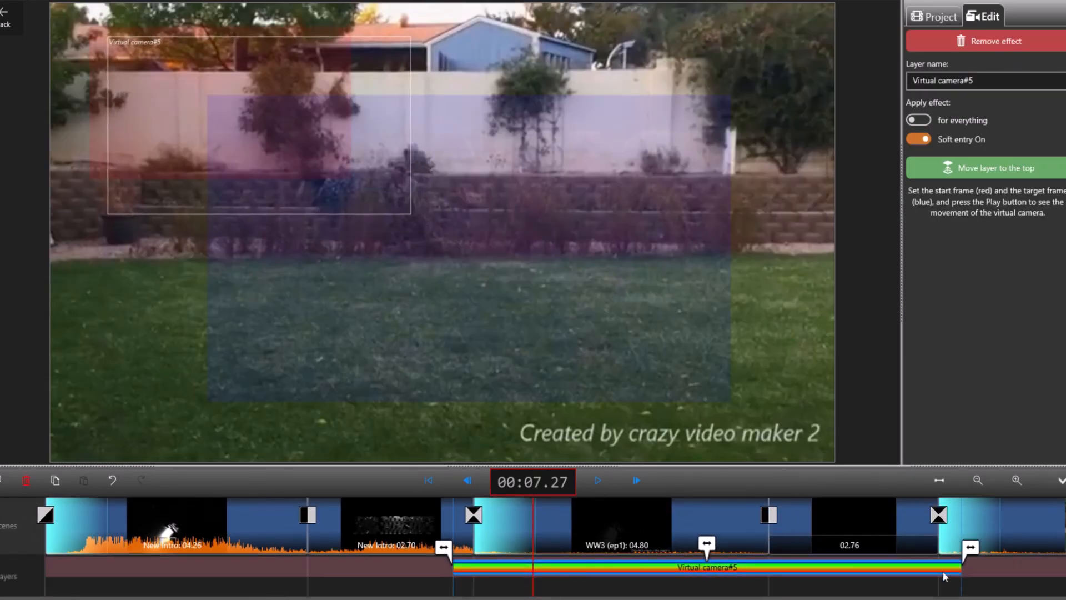
pyautogui.moveTo(251, 155); pyautogui.dragTo(640, 312)
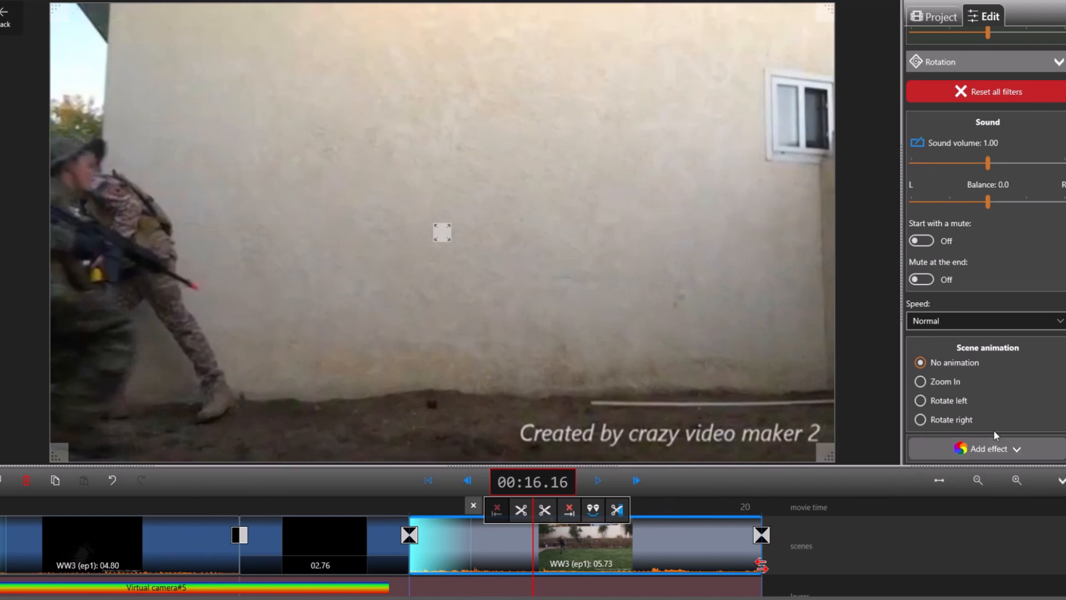
# Step: Add an Image stylization effect to the last main footage scene, using style #6 at power 0.52
pyautogui.scroll(3, 1012, 435)
pyautogui.scroll(-3, 1000, 416)
pyautogui.click(1019, 454)
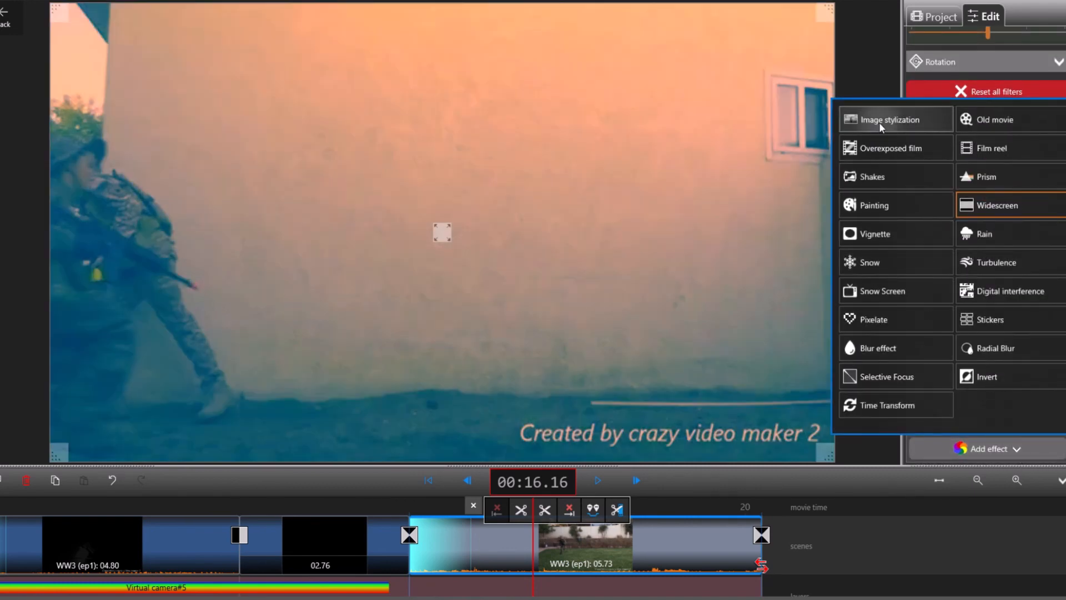
pyautogui.click(879, 123)
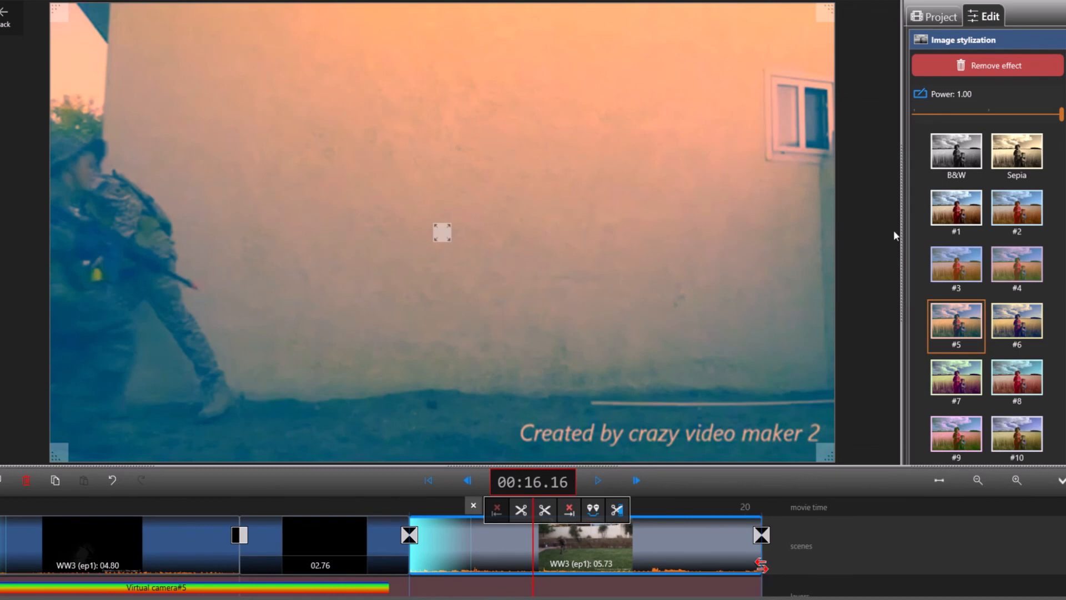
pyautogui.click(1012, 327)
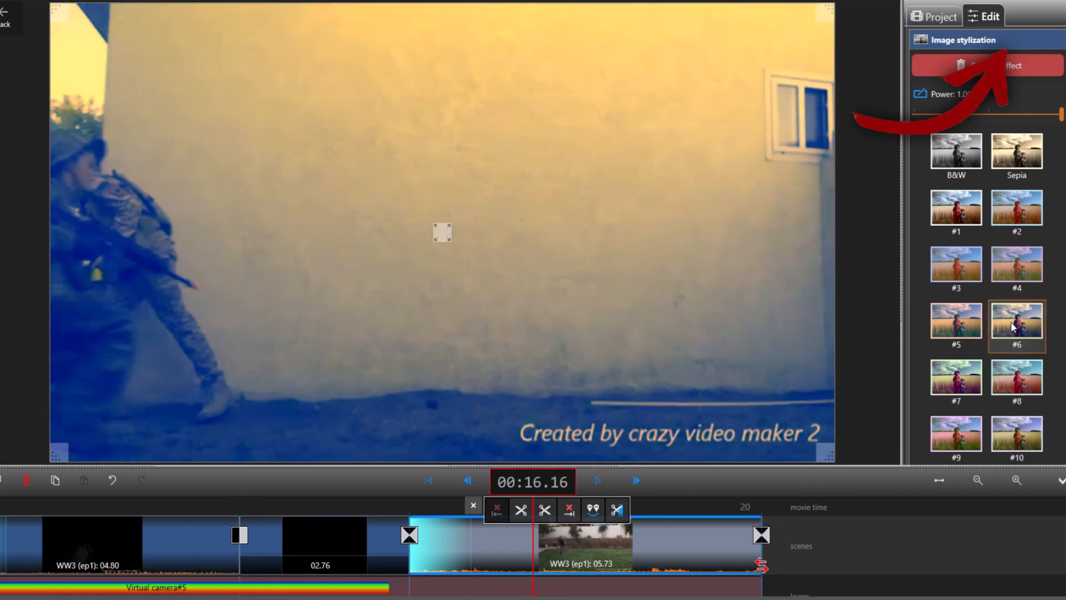
pyautogui.scroll(3, 1013, 327)
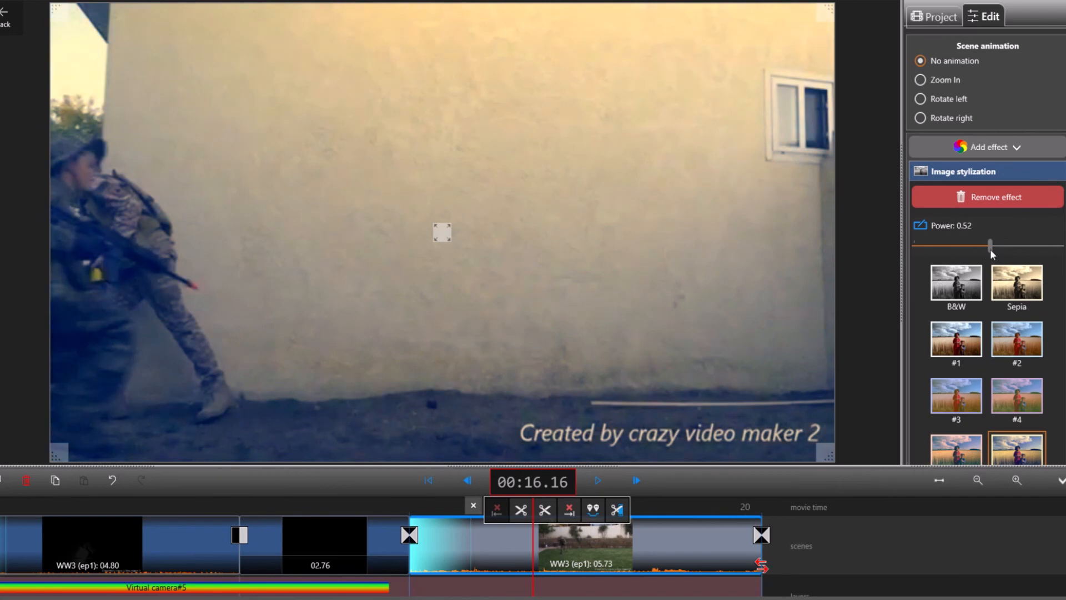
# Step: Add a horizontal Widescreen effect to the last main footage scene, try its blur option and adjust its power
pyautogui.click(1018, 141)
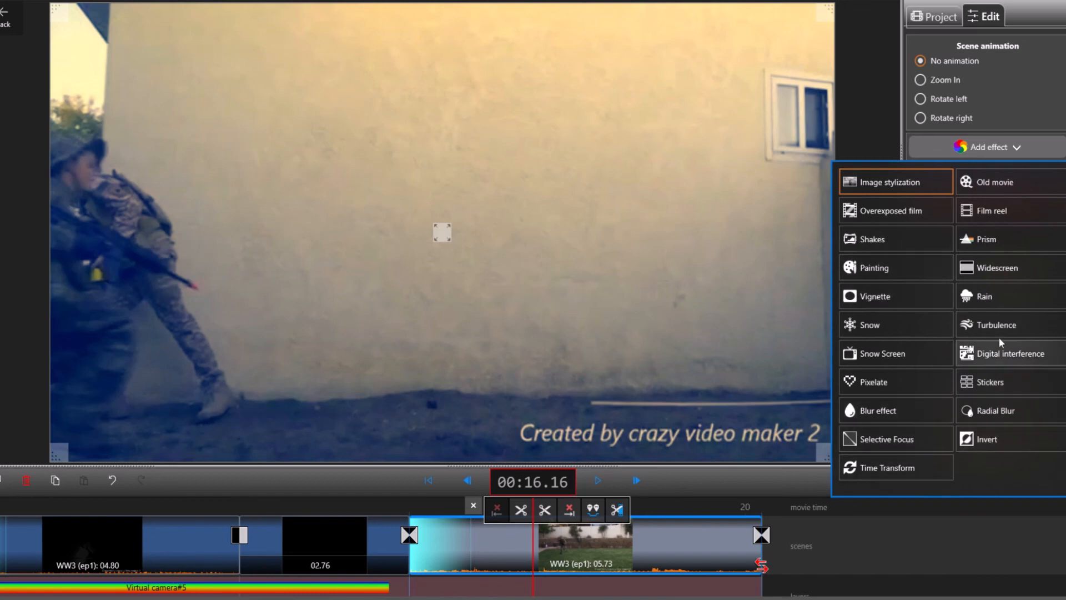
pyautogui.click(1006, 267)
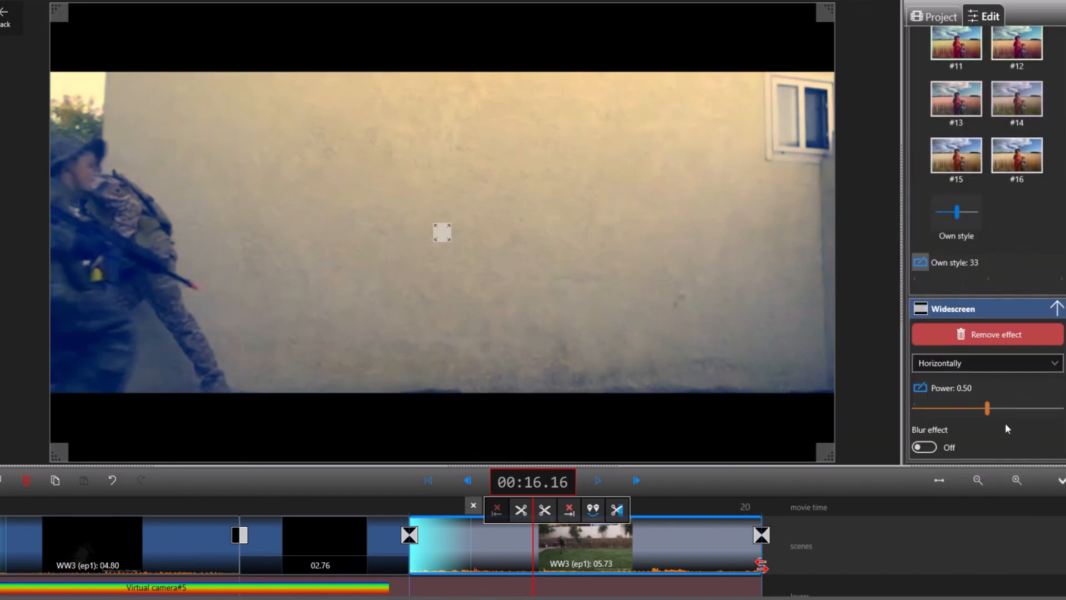
pyautogui.click(931, 448)
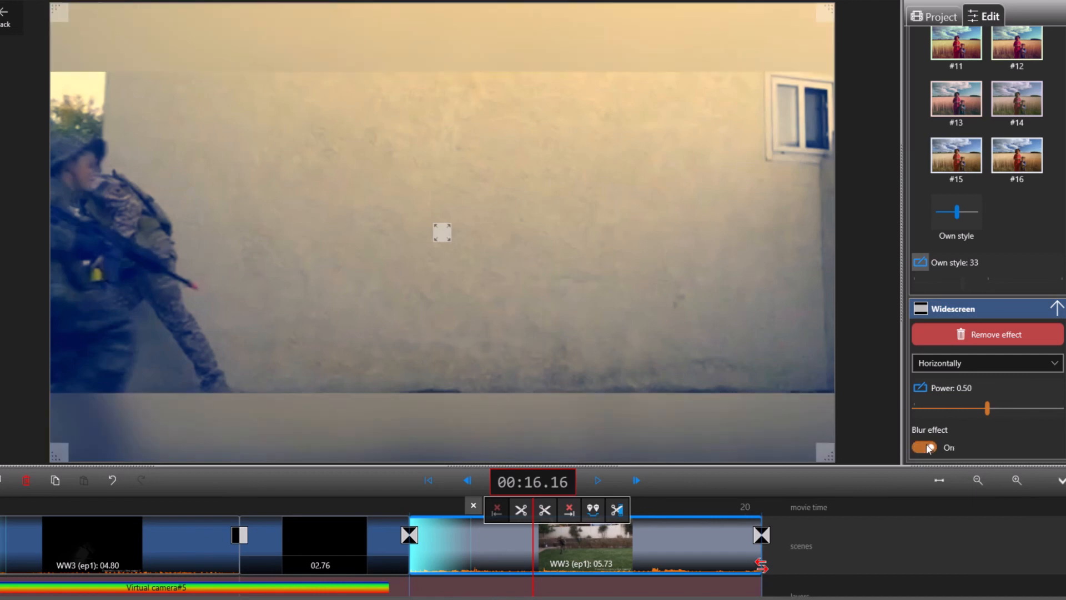
pyautogui.click(930, 448)
pyautogui.moveTo(991, 405); pyautogui.dragTo(990, 418)
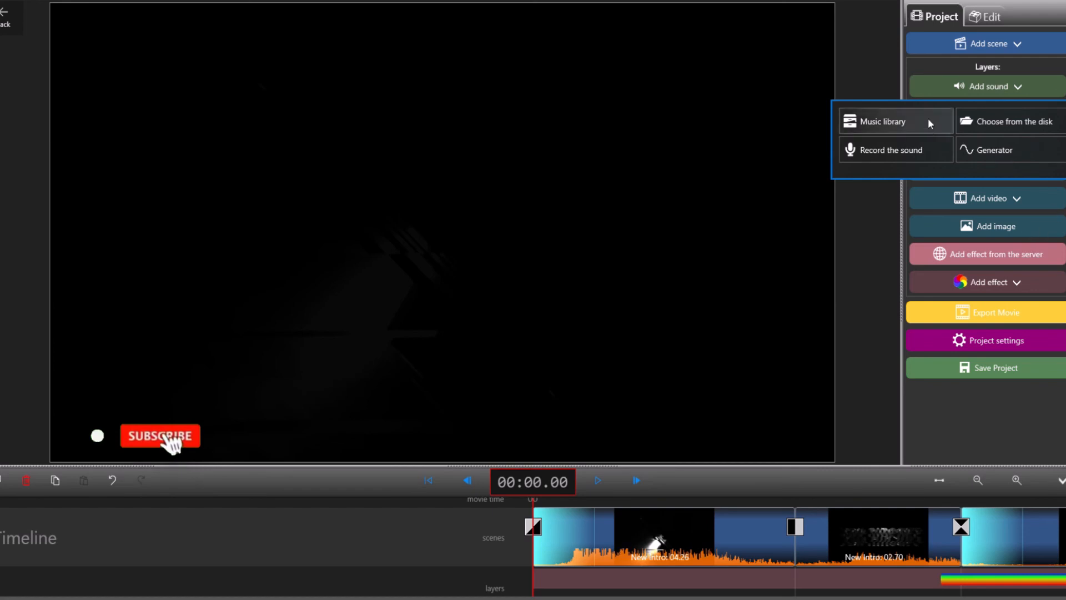
# Step: At 00:00.00, try the Music library as the sound source and choose to add a sound from the disk instead
pyautogui.click(926, 92)
pyautogui.click(926, 92)
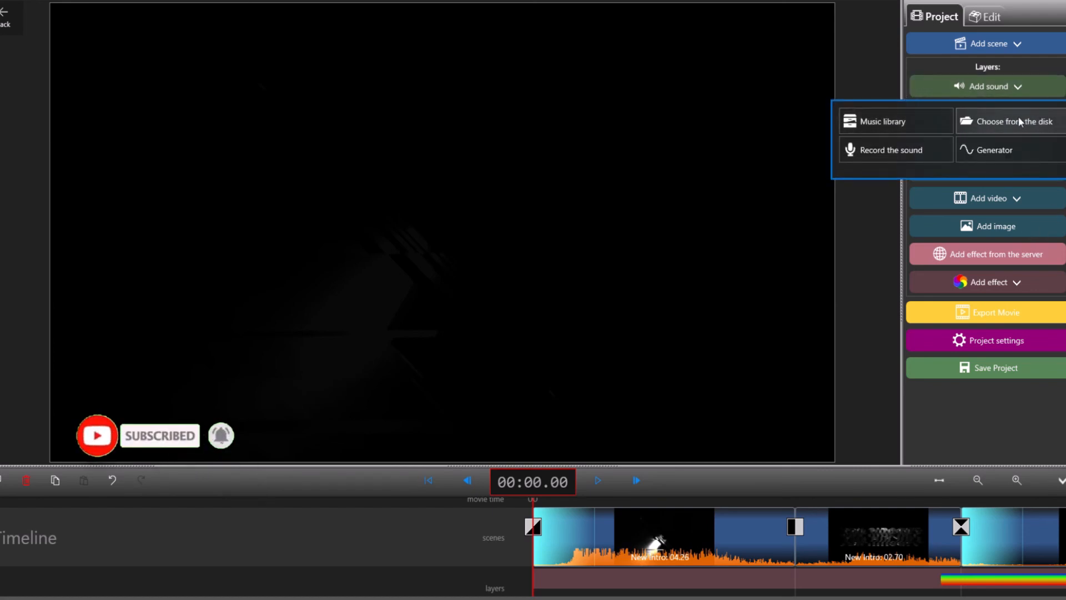
pyautogui.click(866, 123)
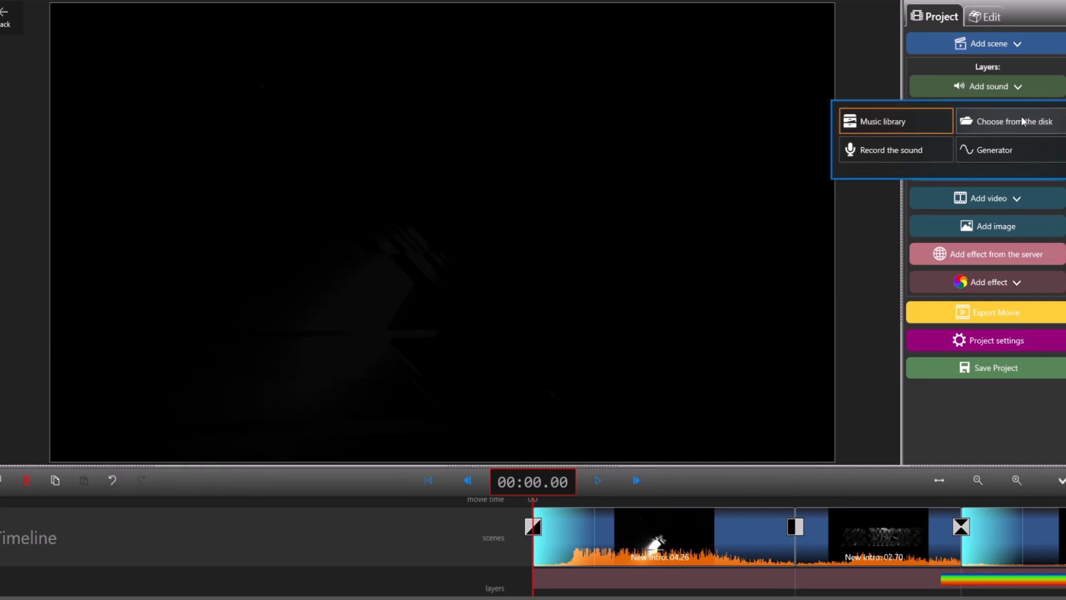
pyautogui.click(1023, 121)
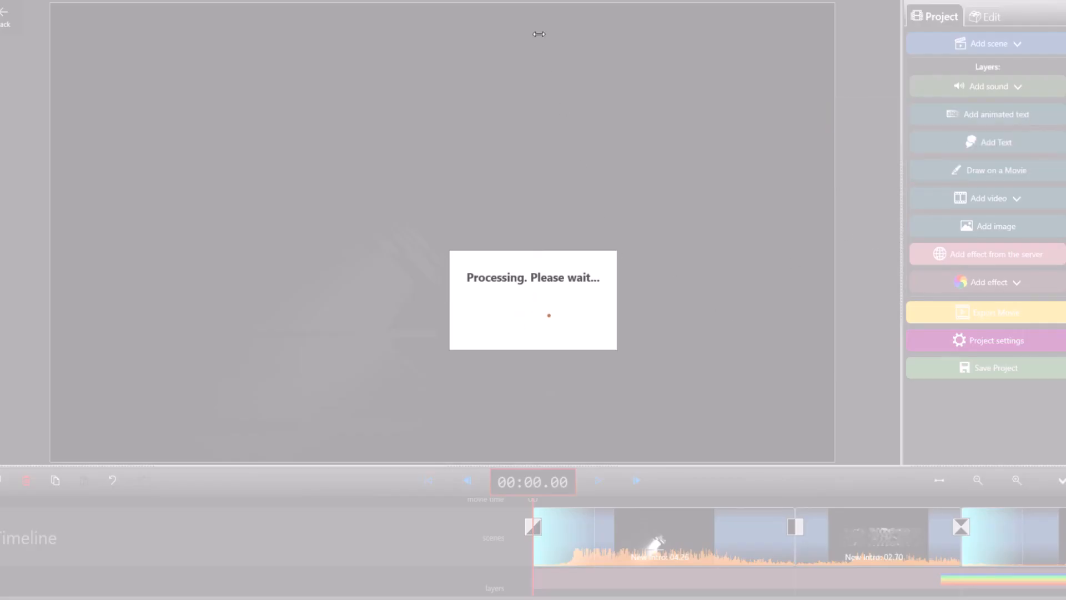